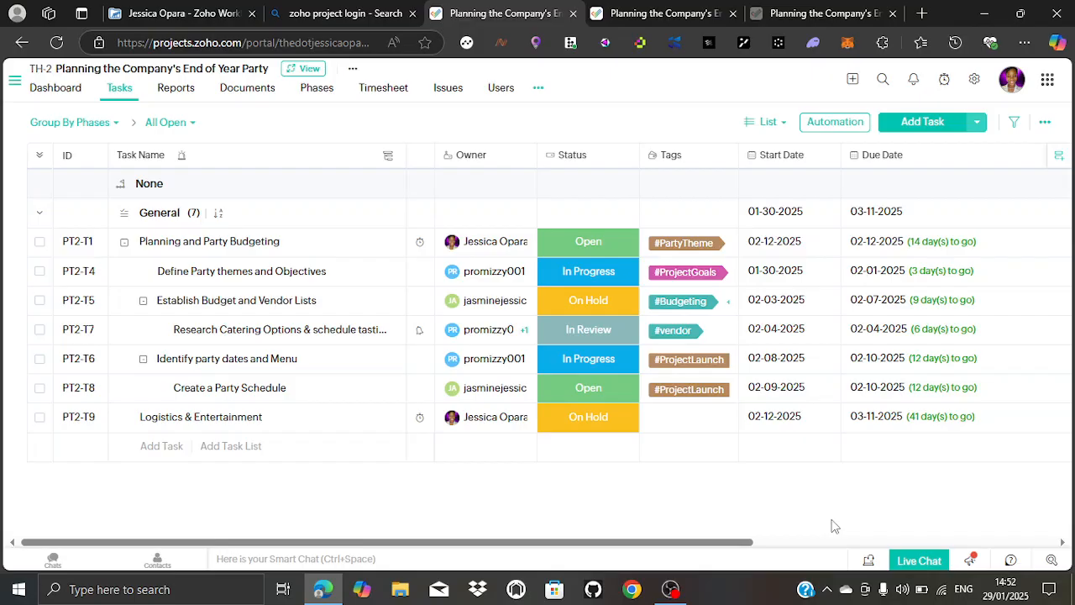
- Open the Zoho Projects sign-in page from the "zoho project login" search results and access Zoho Projects
left_click(351, 15)
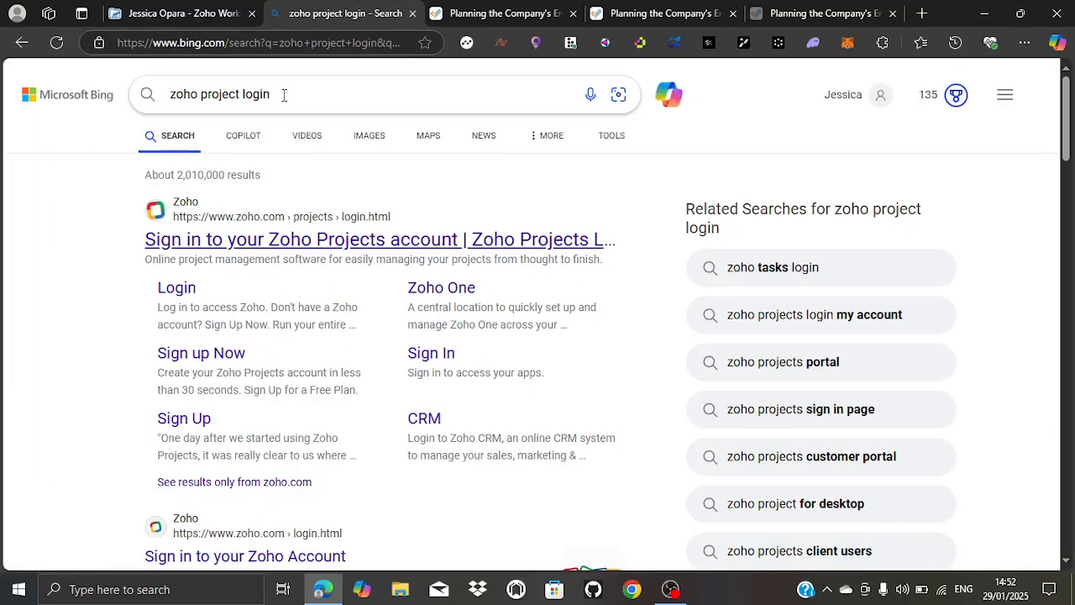
left_click(282, 95)
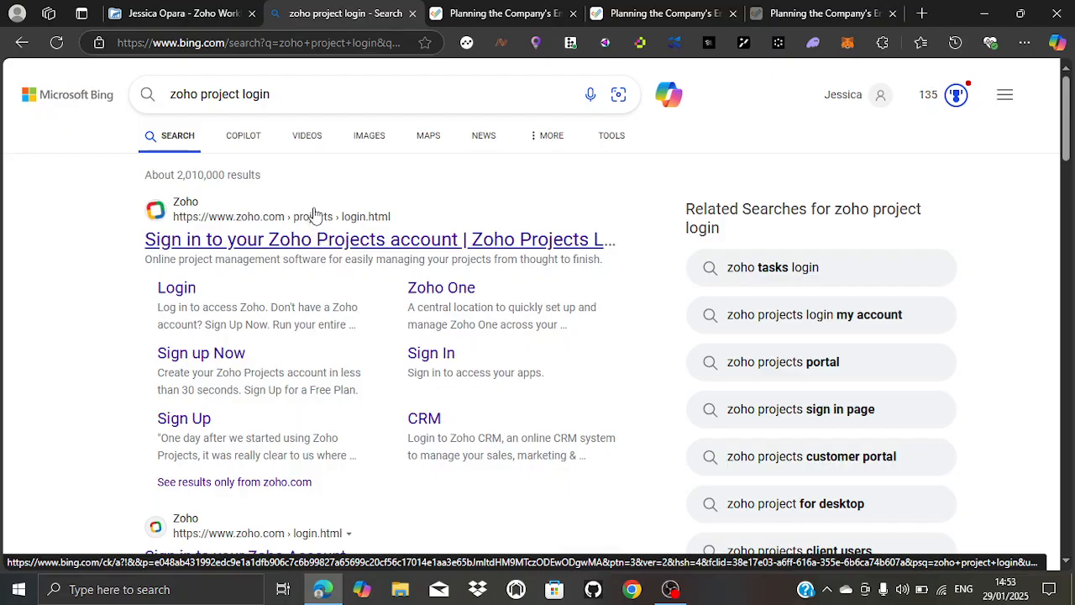
left_click(319, 244)
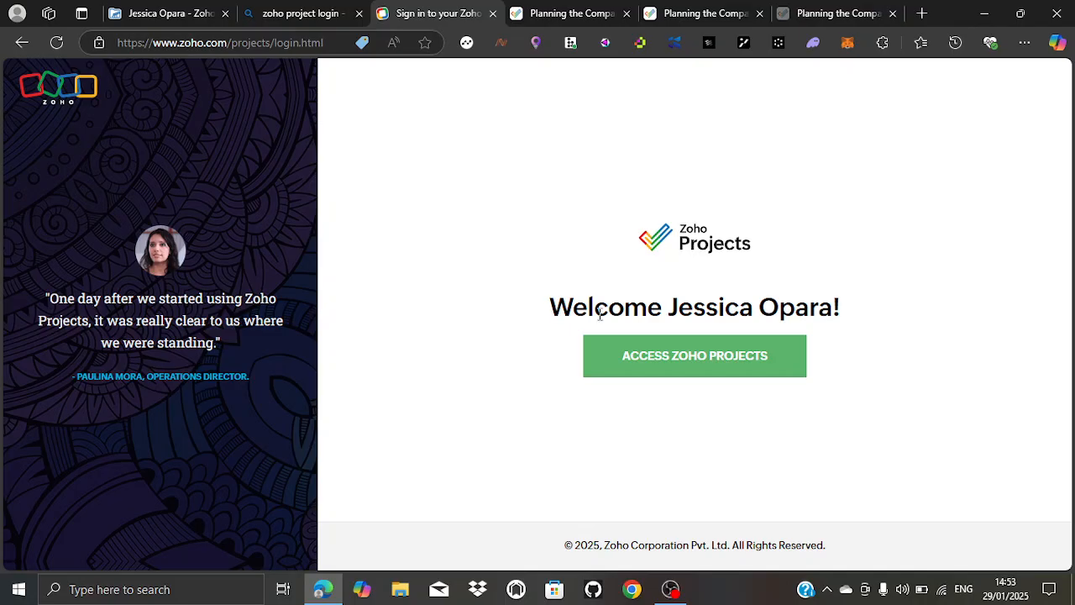
left_click(716, 347)
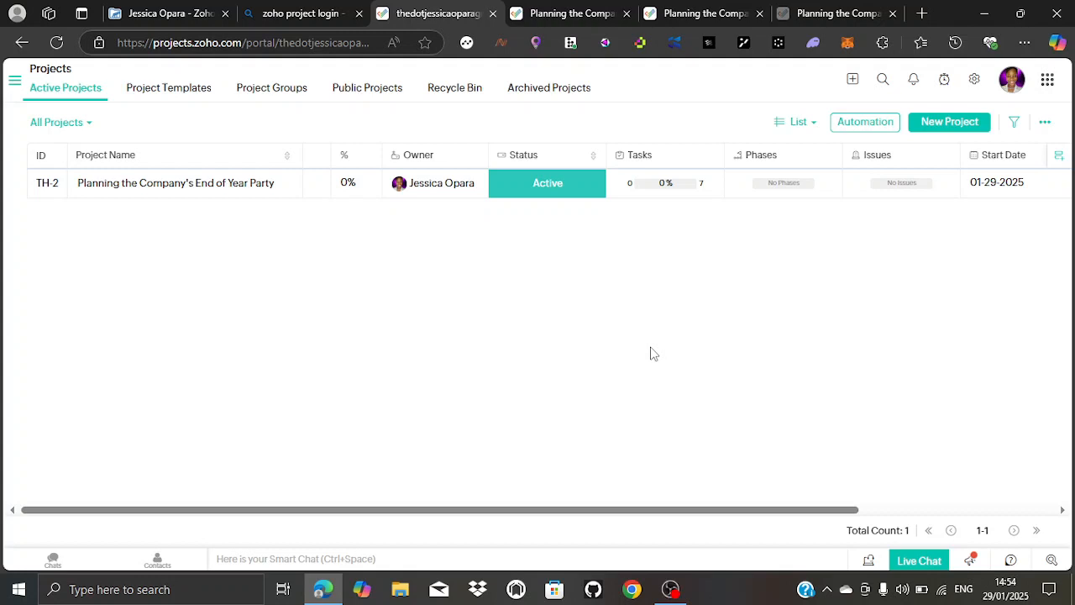
- Open a blank new project form and look at its start date, end date and description fields
left_click(966, 126)
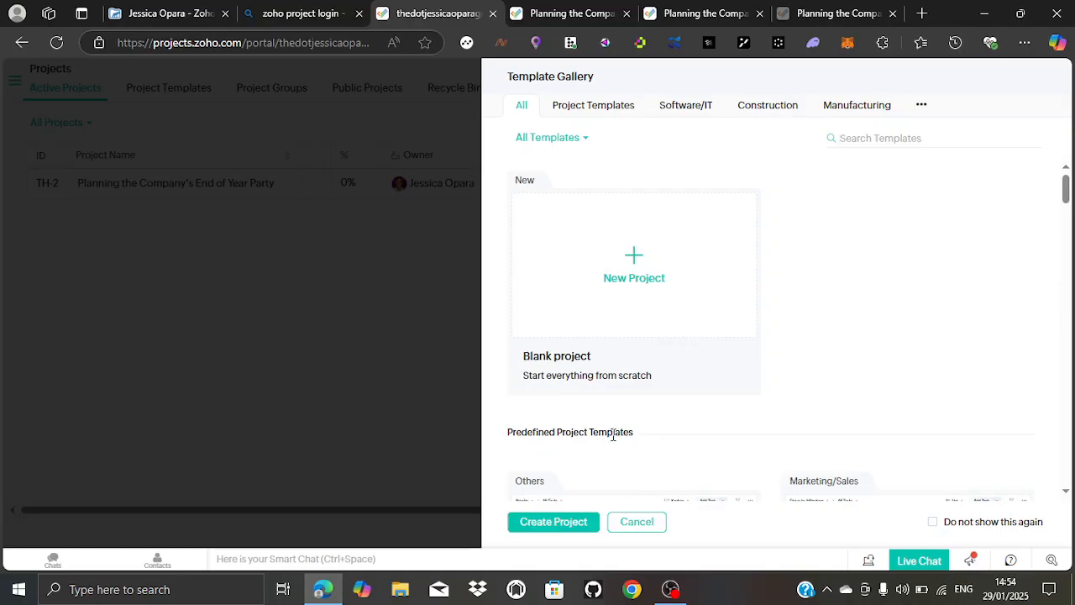
left_click(578, 522)
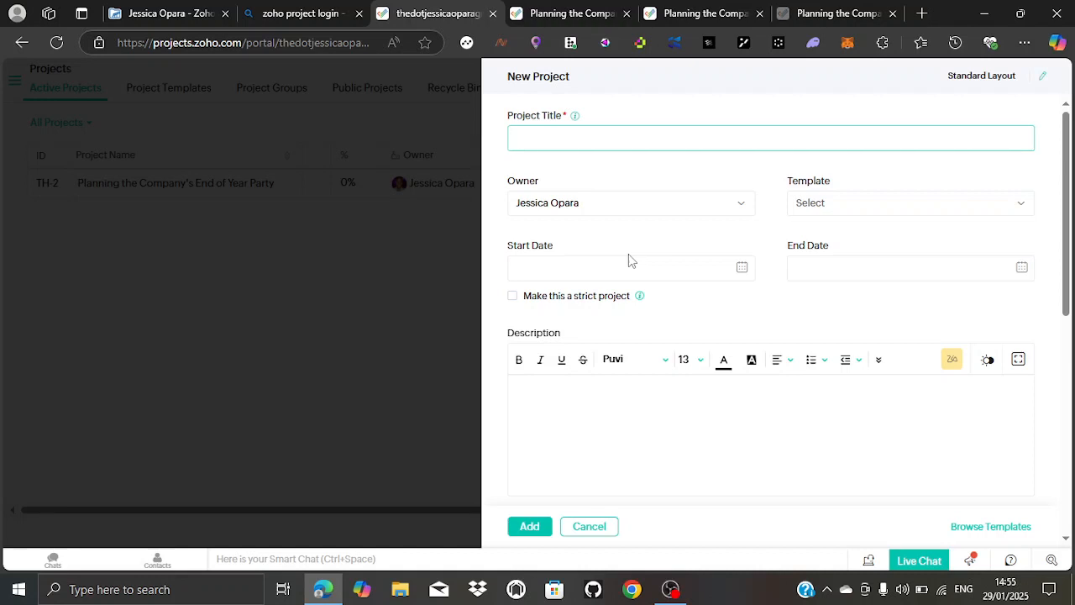
left_click(743, 269)
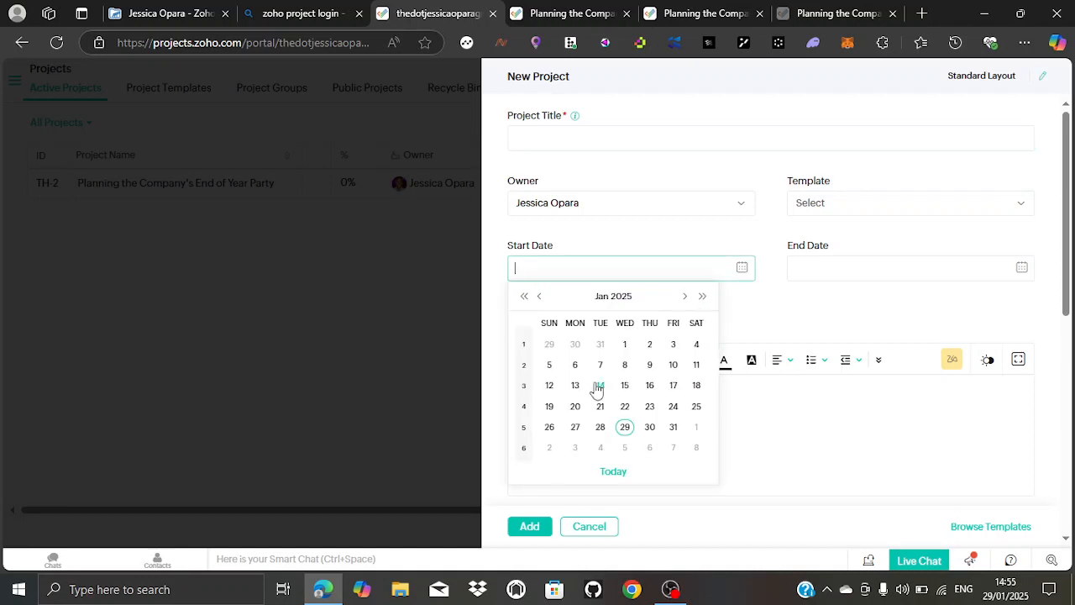
left_click(804, 294)
left_click(1026, 269)
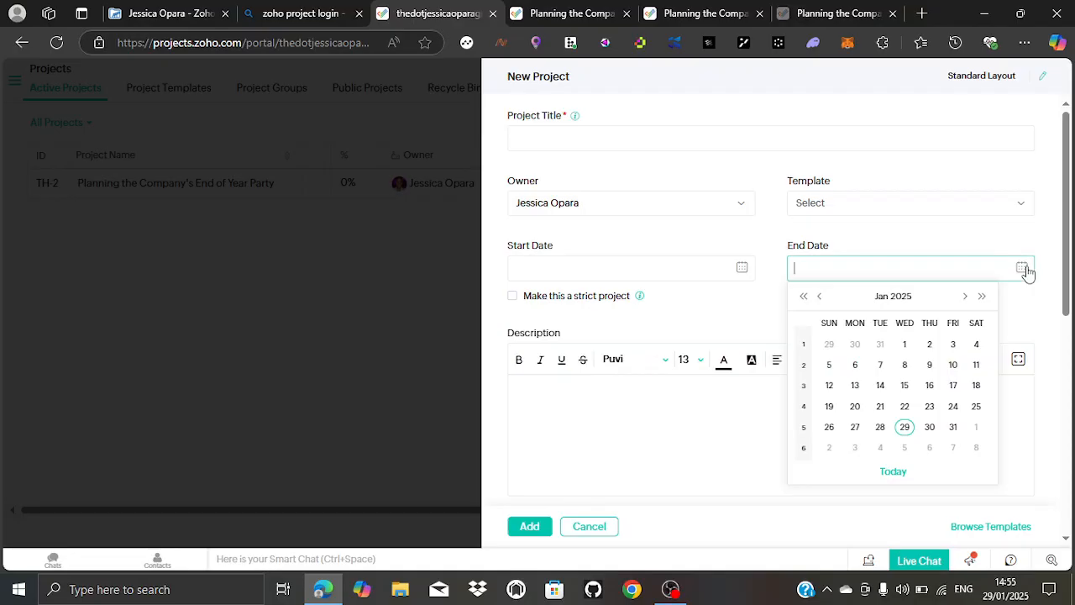
left_click(654, 430)
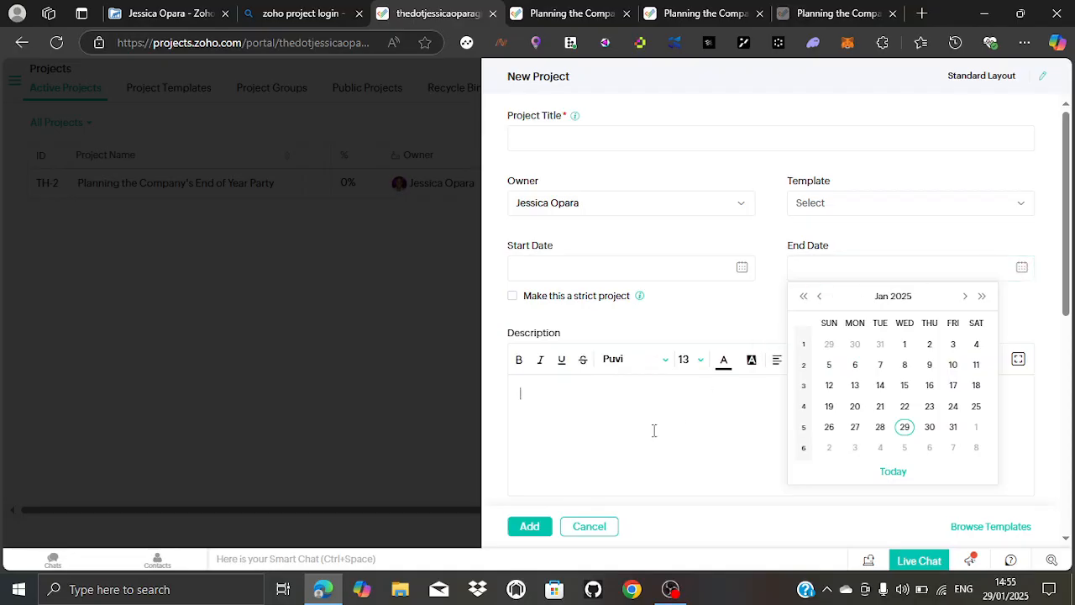
left_click(903, 427)
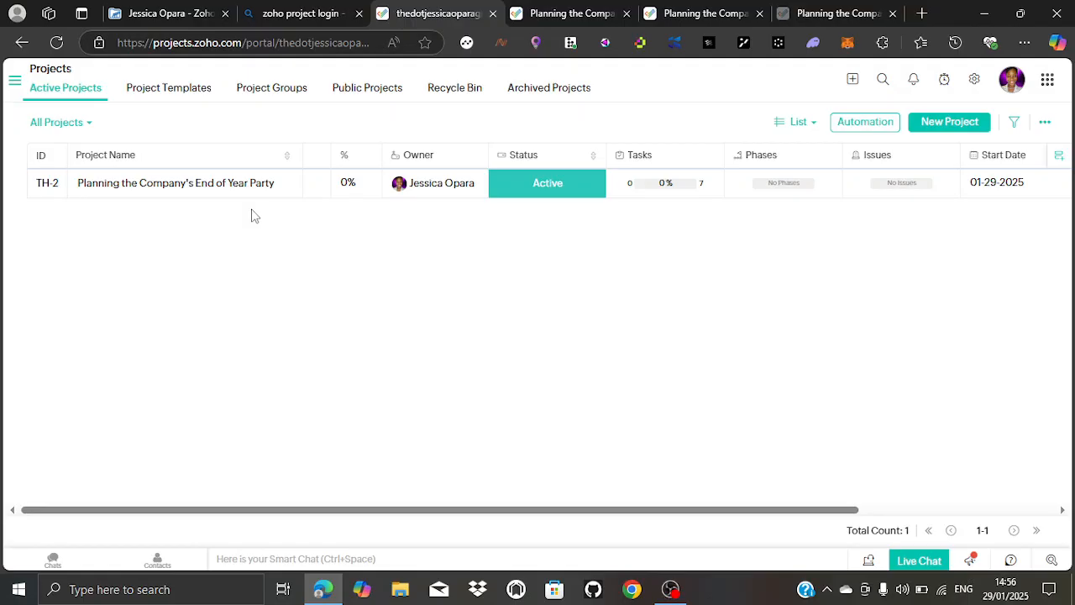
- Open the project "Planning the Company's End of Year Party" from the active projects list
mouse_move(242, 195)
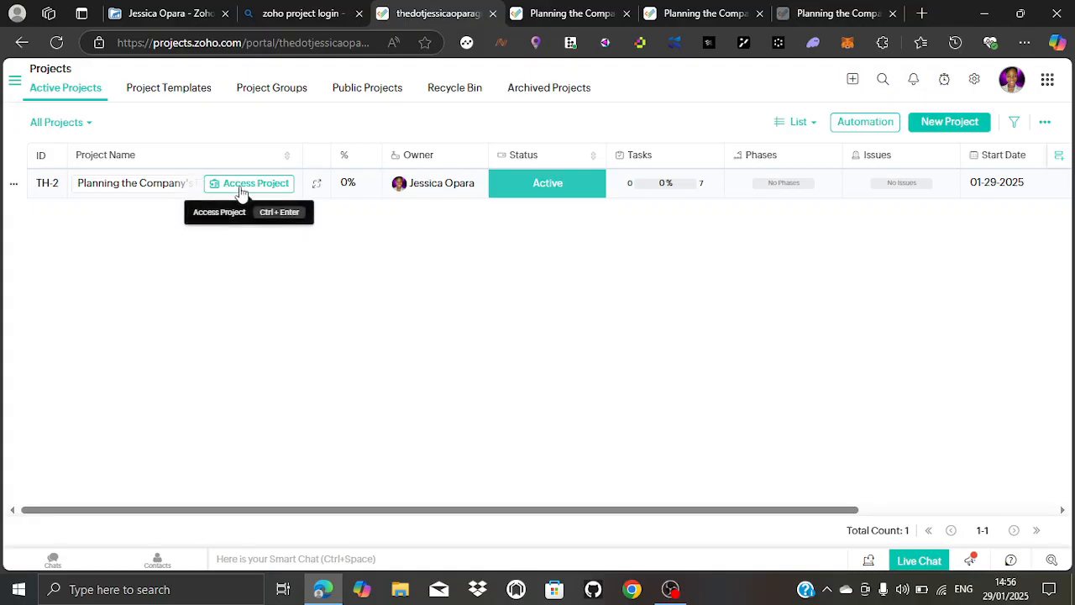
left_click(242, 193)
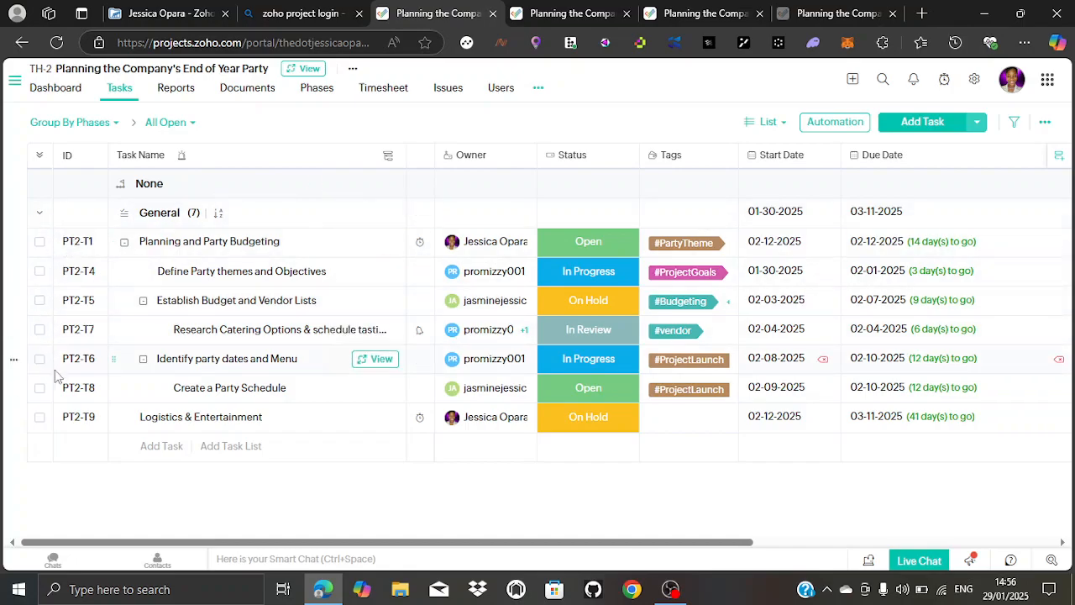
- Start a new task in the project and set its associated team to Team Planning A
left_click(920, 126)
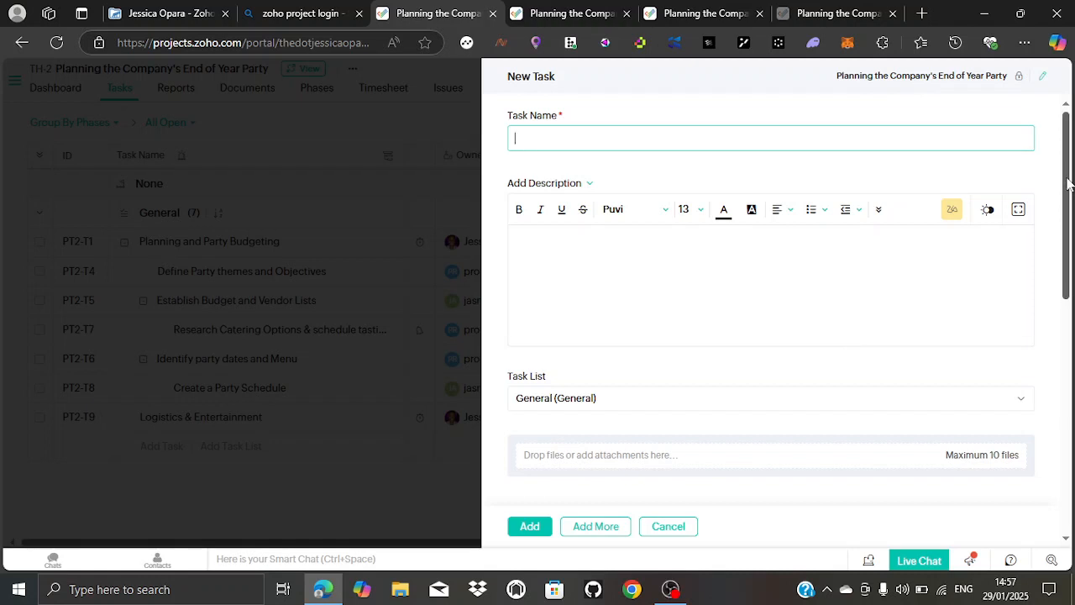
left_click_drag(1070, 180, 1072, 217)
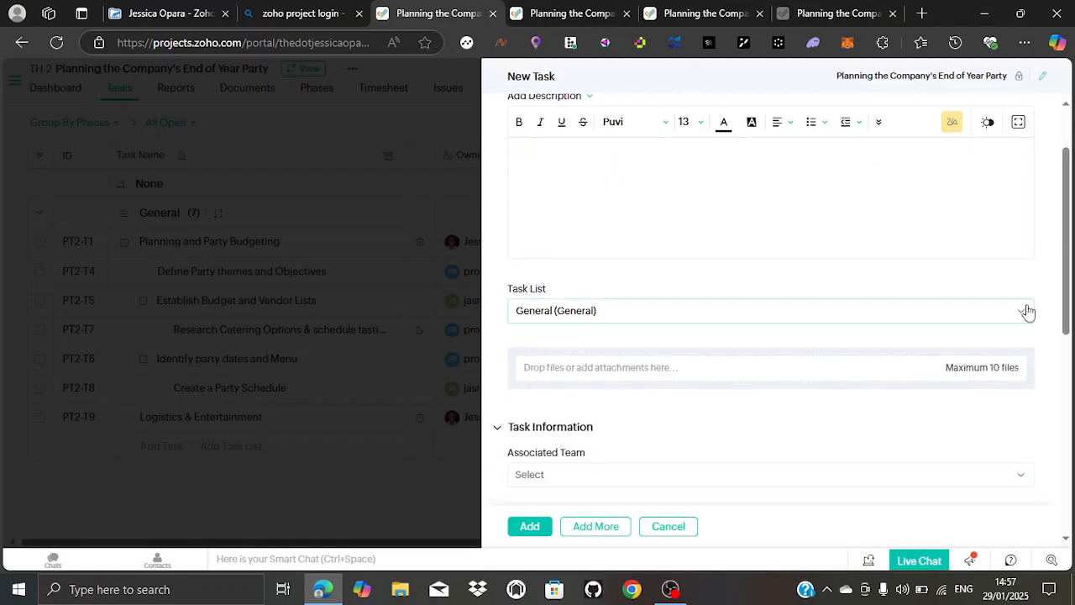
left_click_drag(1070, 289, 1071, 314)
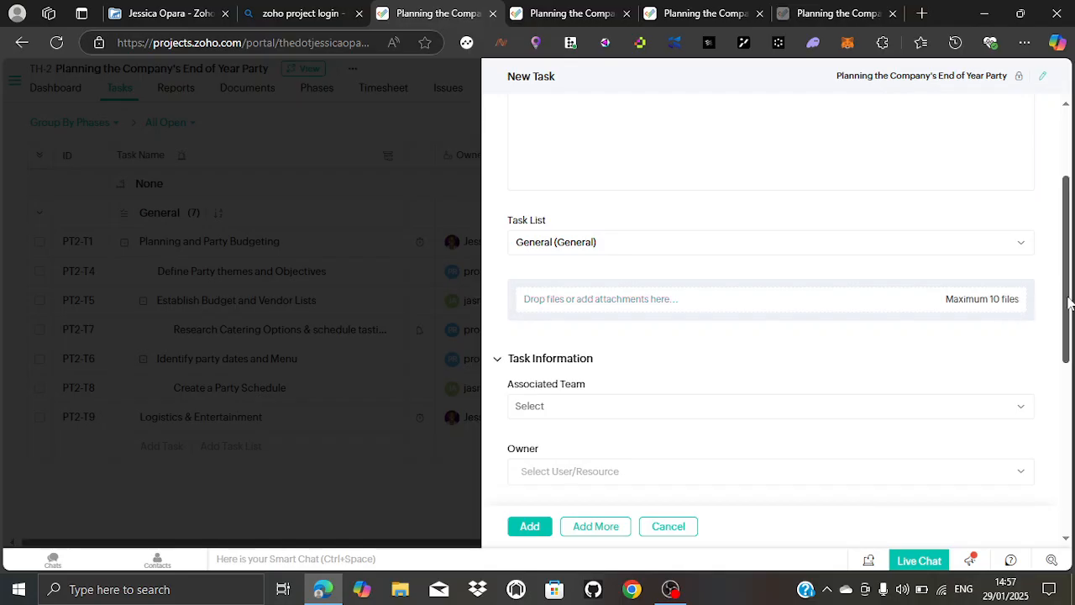
scroll(1068, 303, "down", 2)
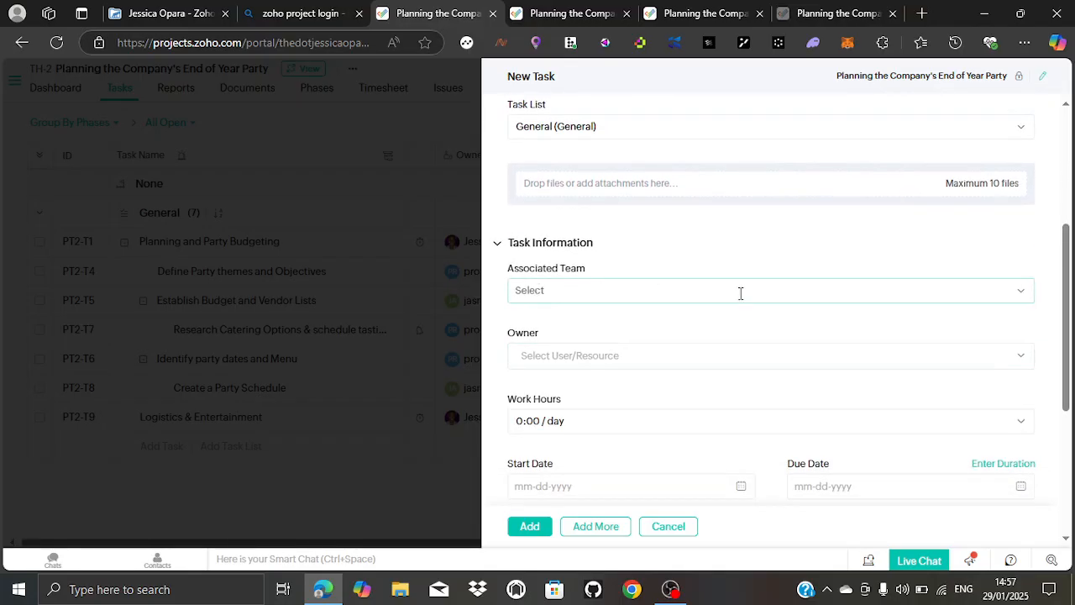
left_click(1014, 292)
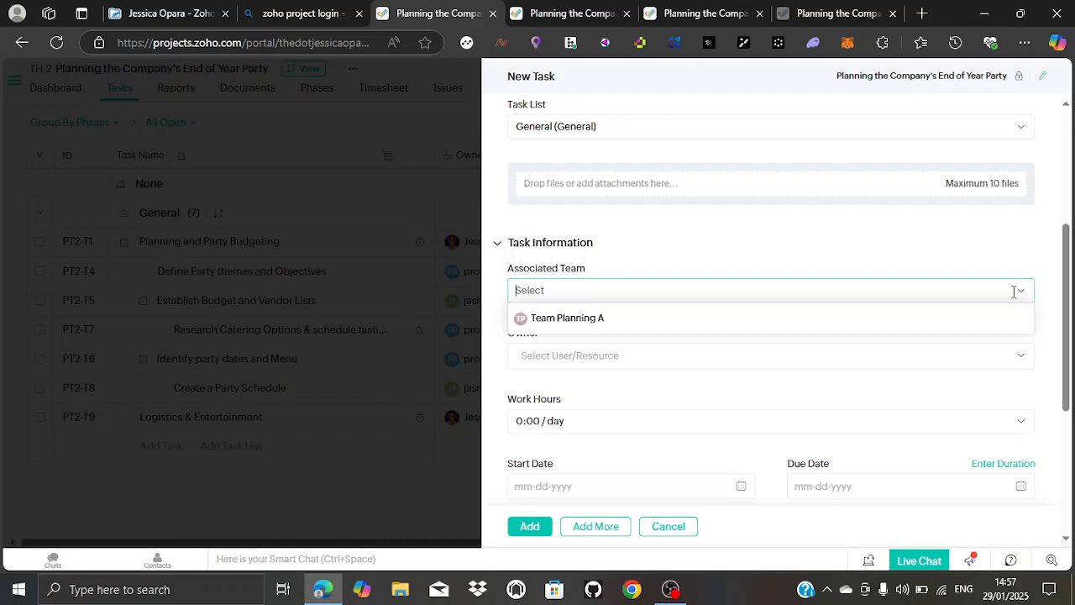
left_click(646, 326)
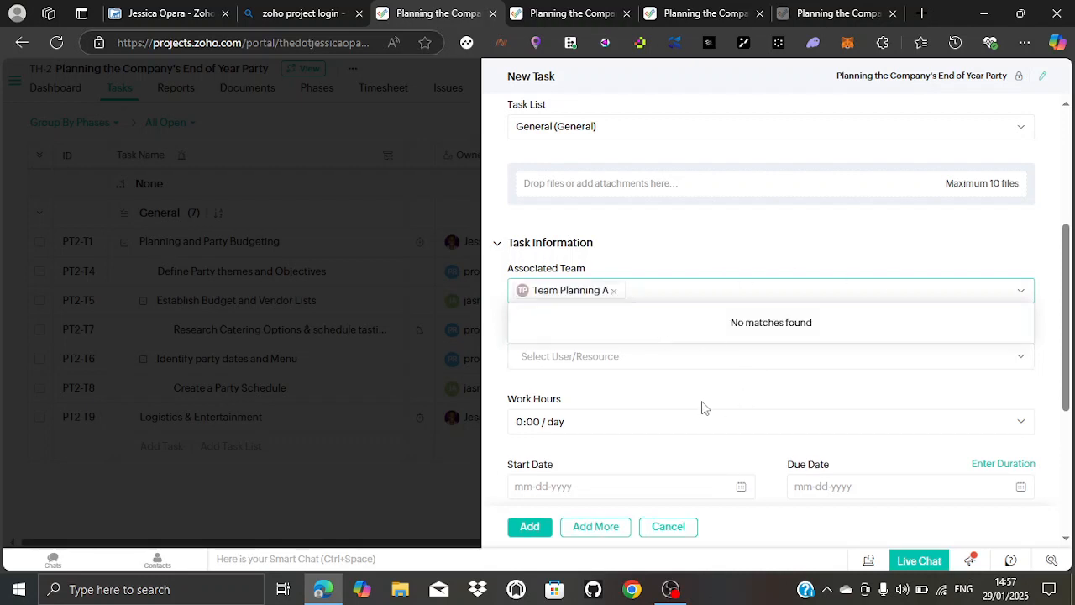
- Try the High, Medium and Low priorities one after another for the new task
left_click_drag(1073, 312, 1073, 359)
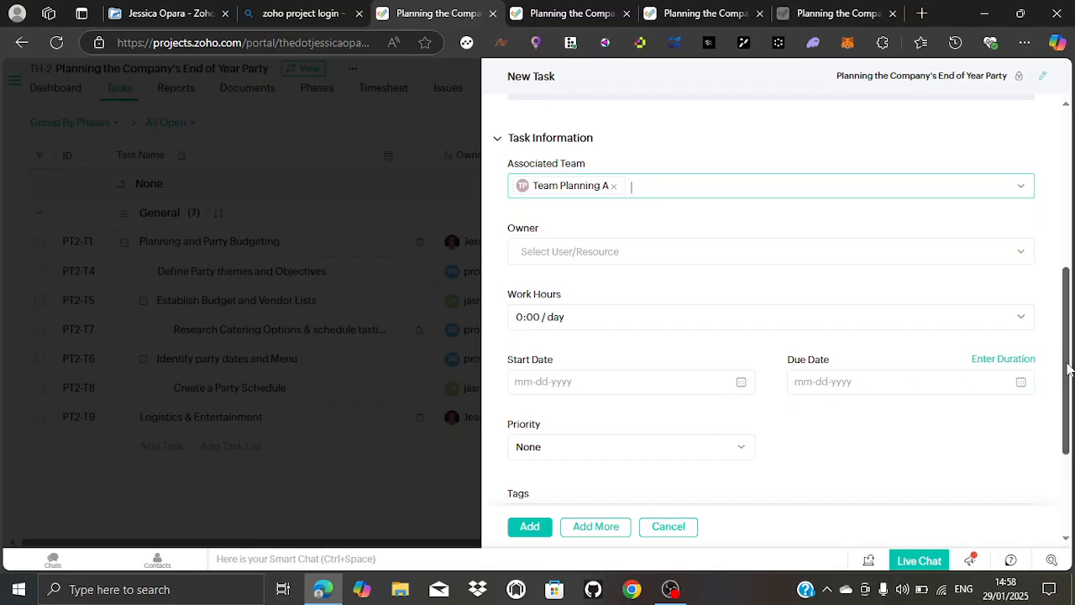
left_click_drag(1066, 369, 1073, 407)
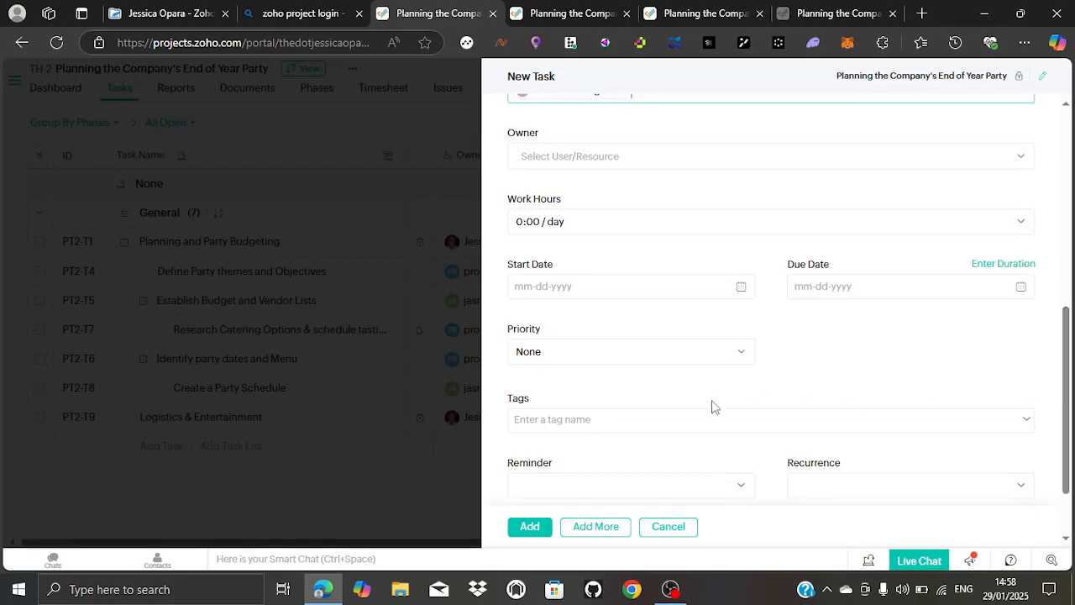
left_click(732, 356)
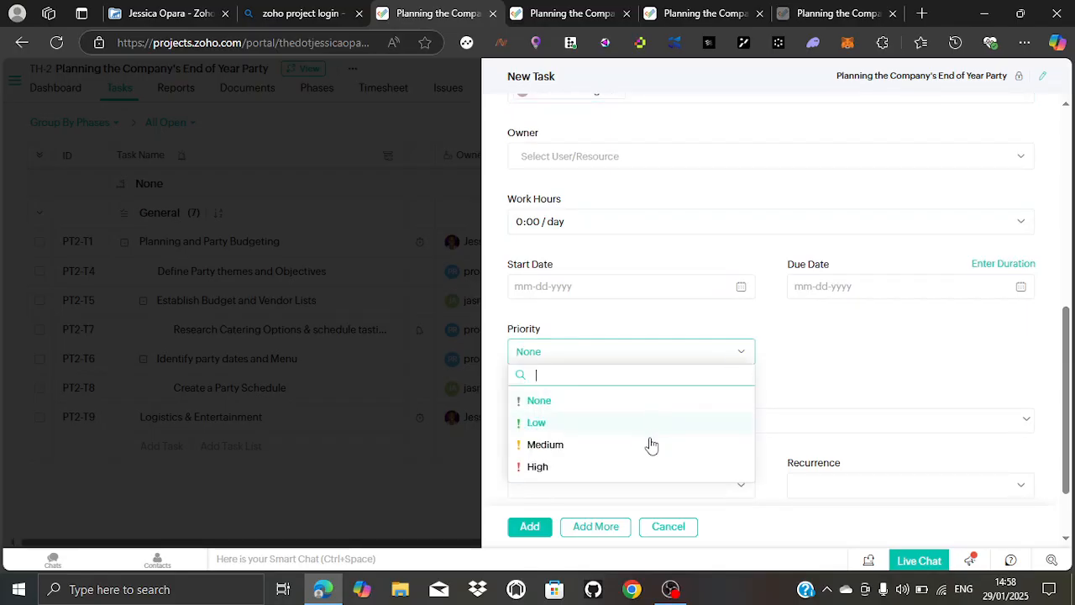
left_click(650, 472)
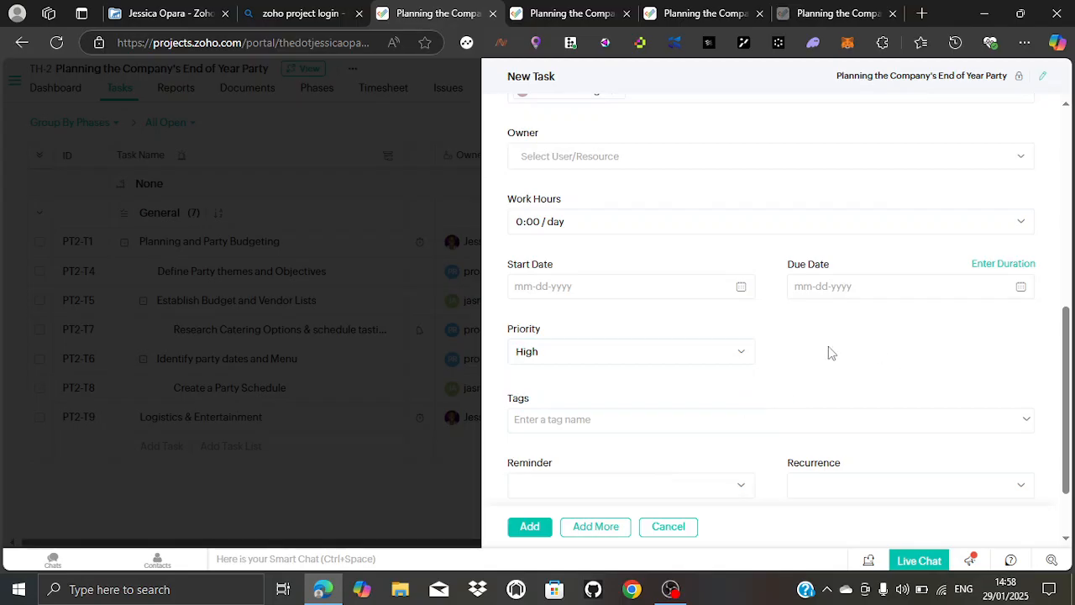
left_click(736, 356)
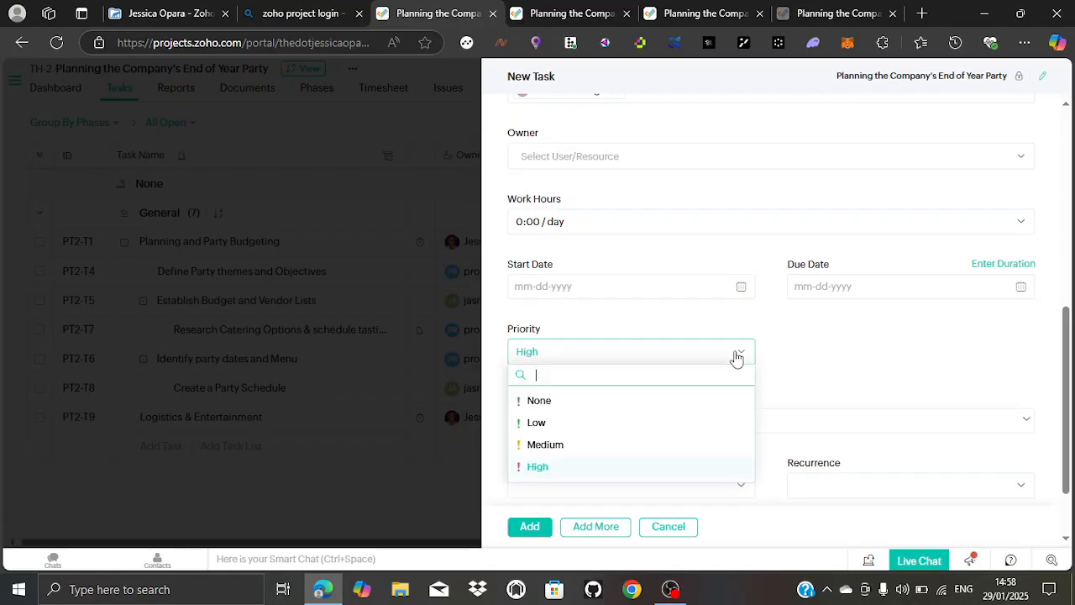
left_click(611, 443)
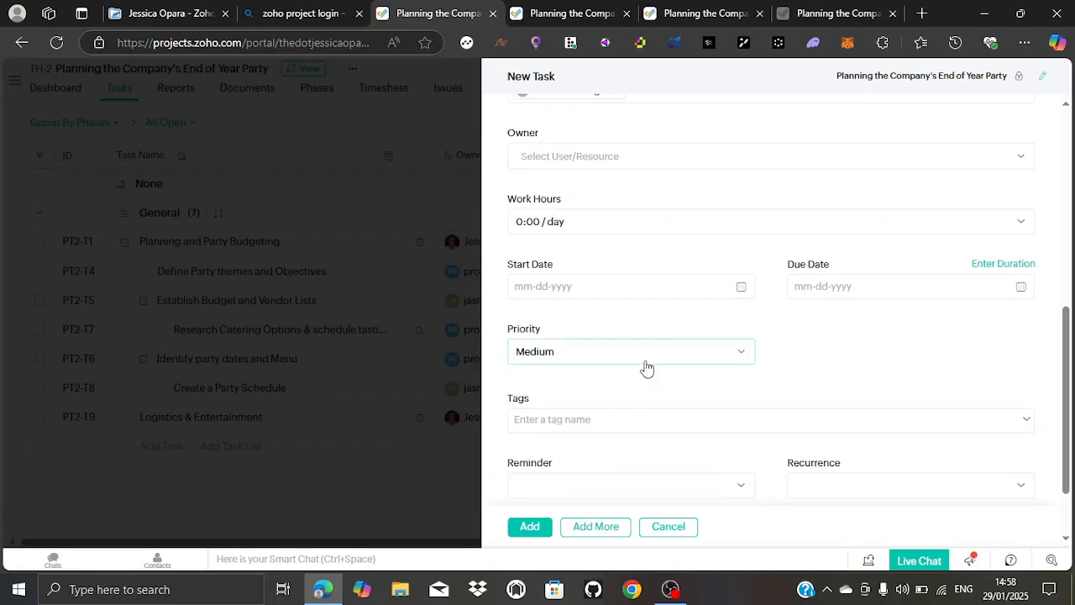
left_click(644, 367)
left_click(597, 423)
left_click(600, 418)
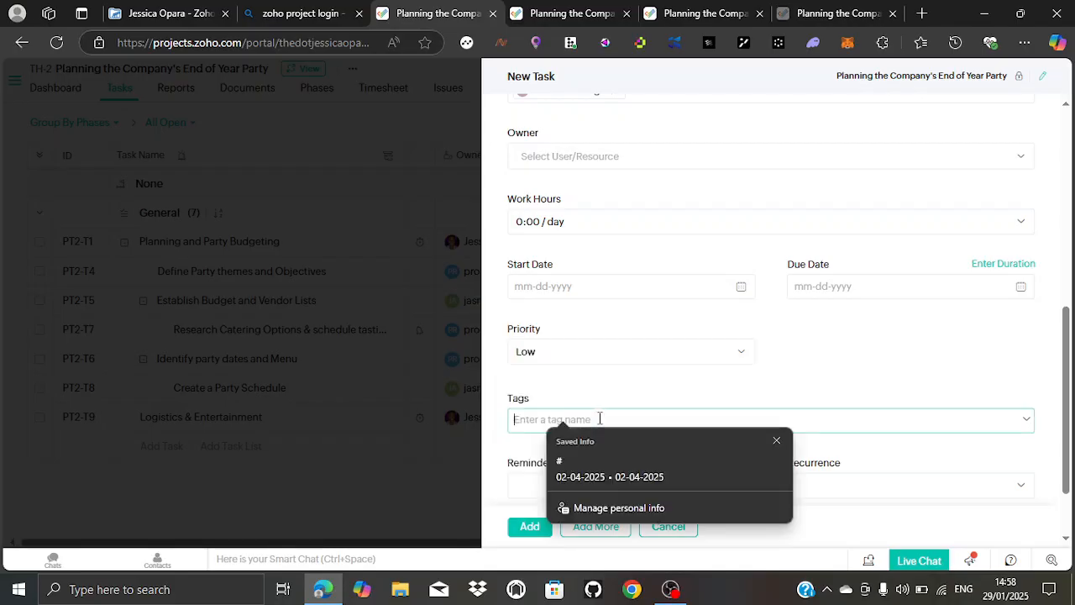
left_click(652, 351)
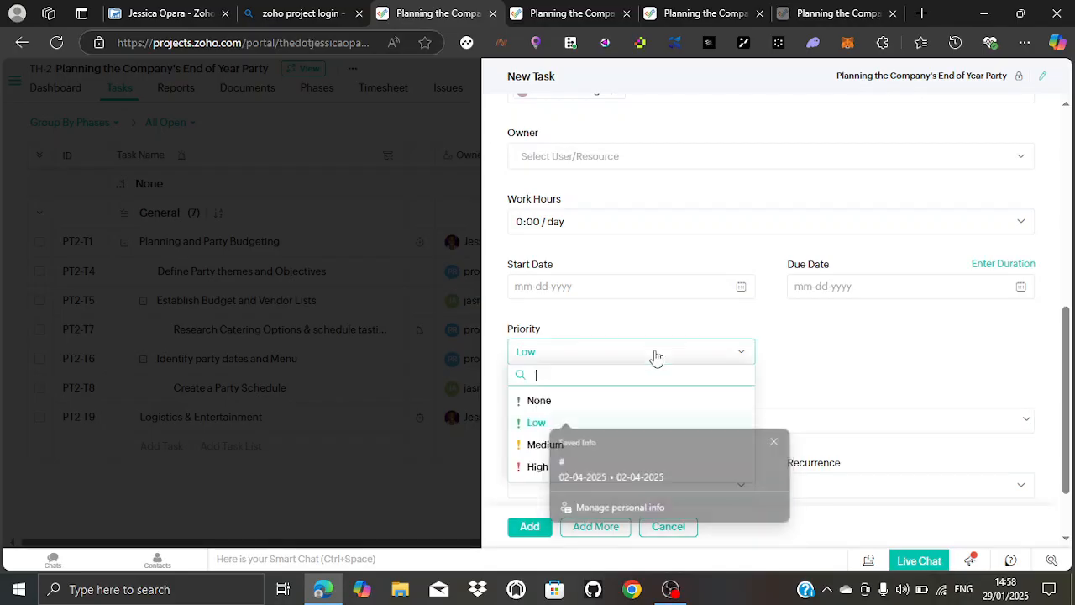
left_click(804, 349)
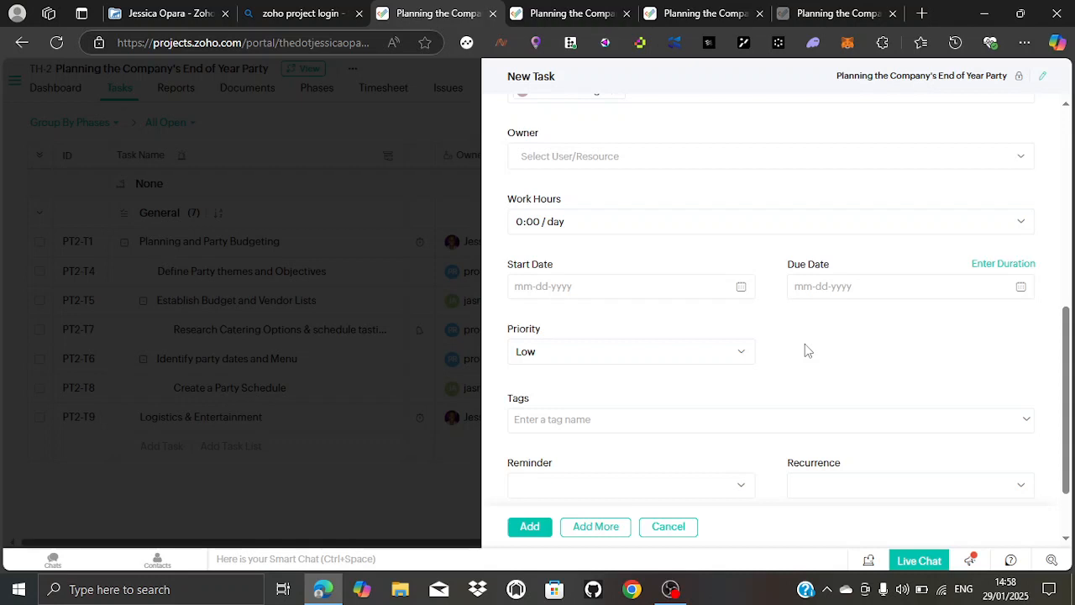
- Set the new task's priority to Medium
left_click(737, 354)
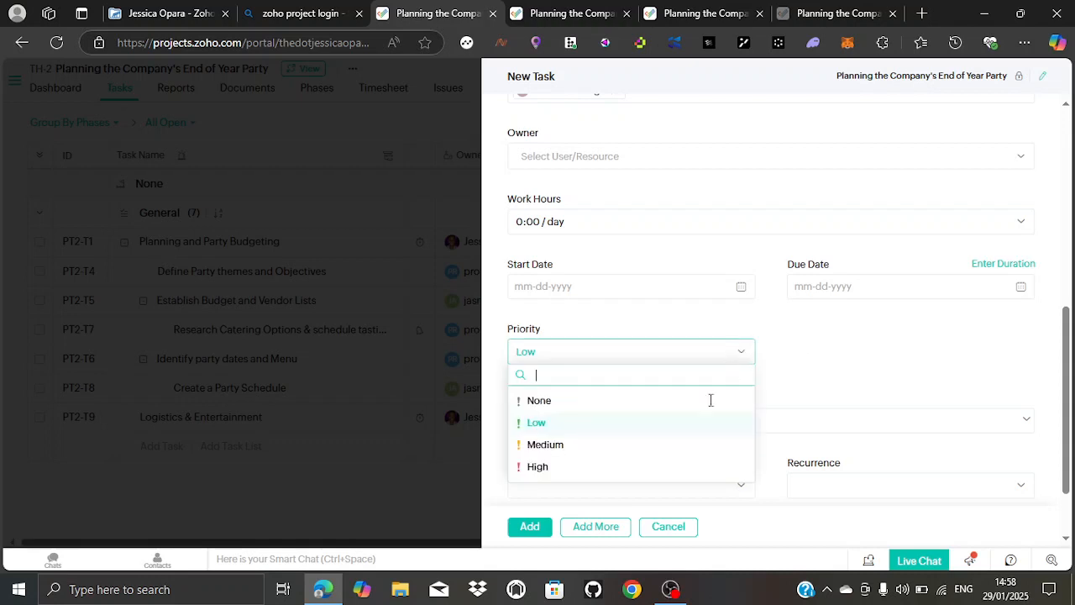
left_click(683, 446)
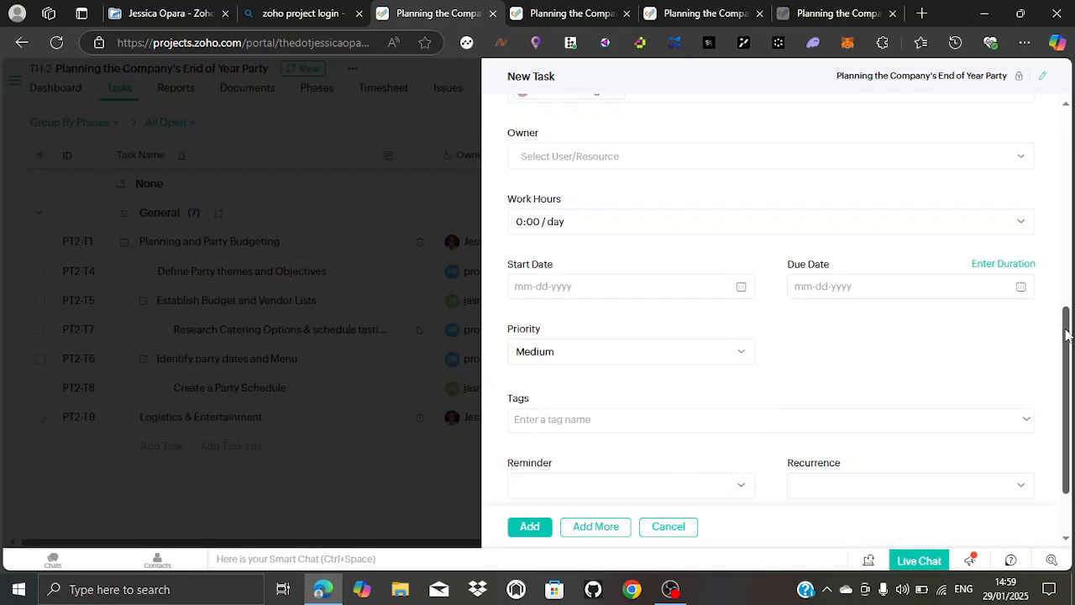
scroll(1066, 334, "down", 2)
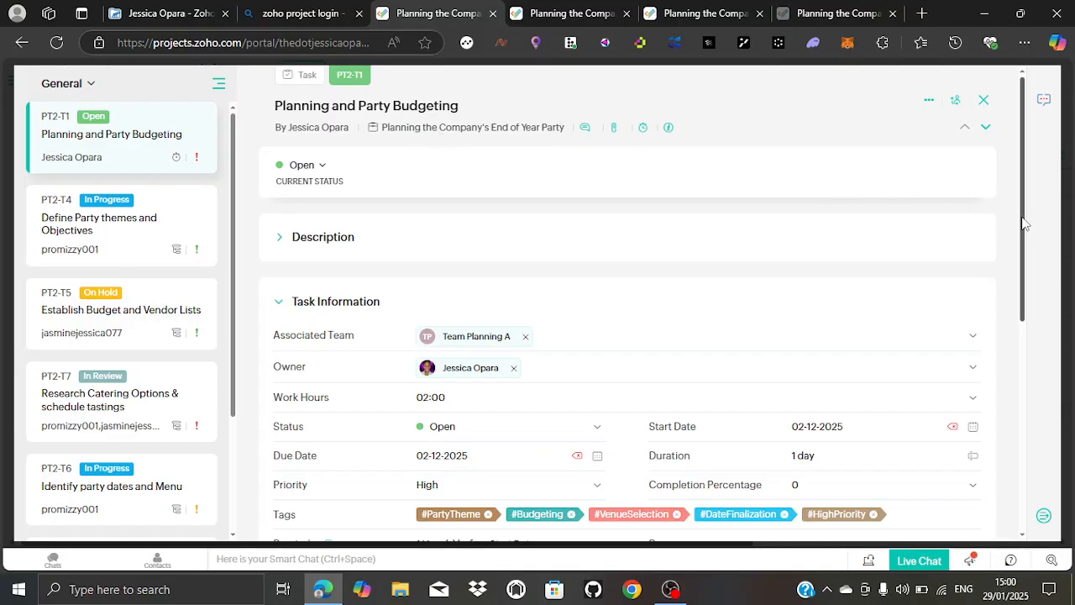
- Expand the description of the Planning and Party Budgeting task and review it together with the task information
mouse_move(1022, 217)
left_mouse_down()
mouse_move(1025, 238)
mouse_move(1025, 215)
left_mouse_up()
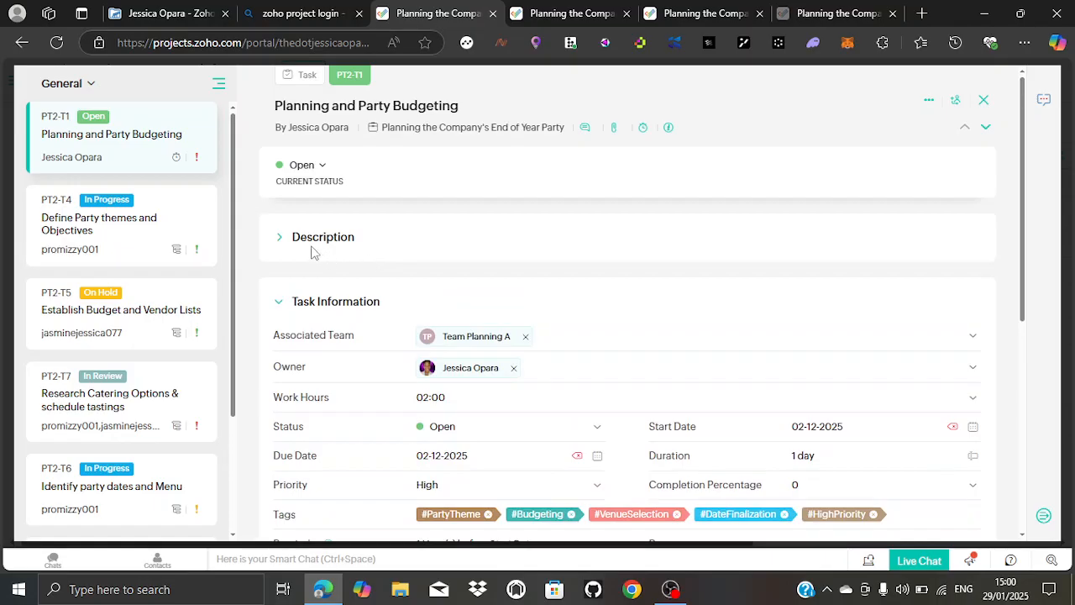
left_click(283, 241)
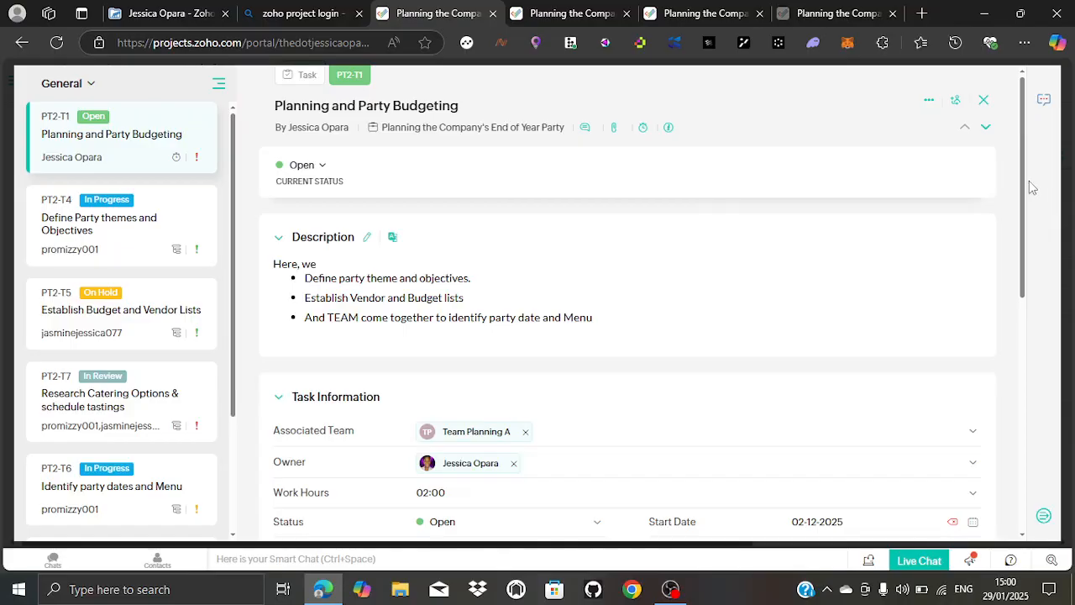
left_click_drag(1026, 184, 1038, 223)
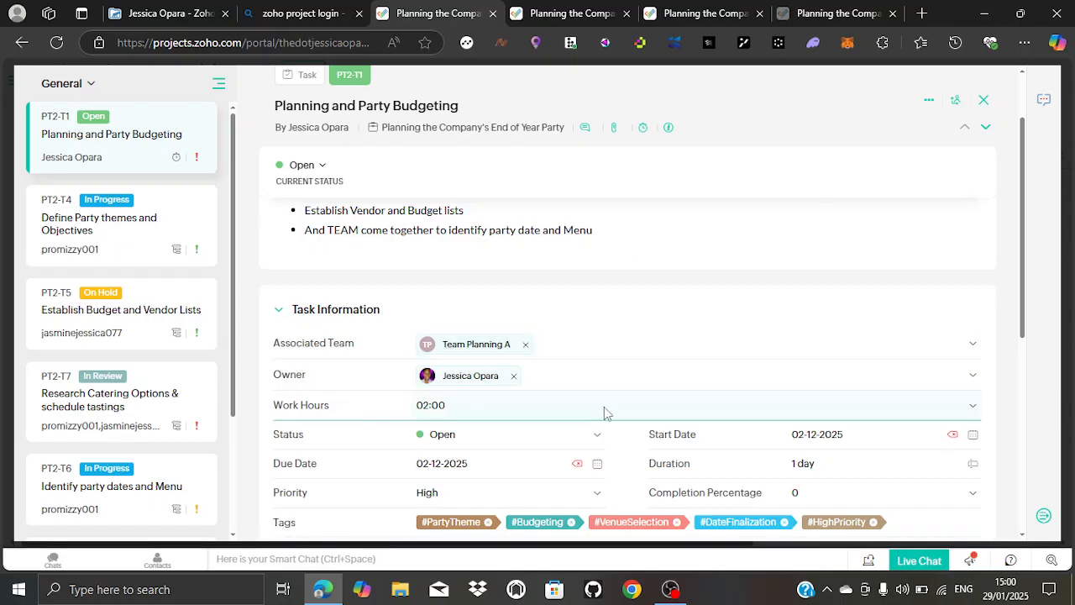
left_click_drag(1024, 298, 1025, 313)
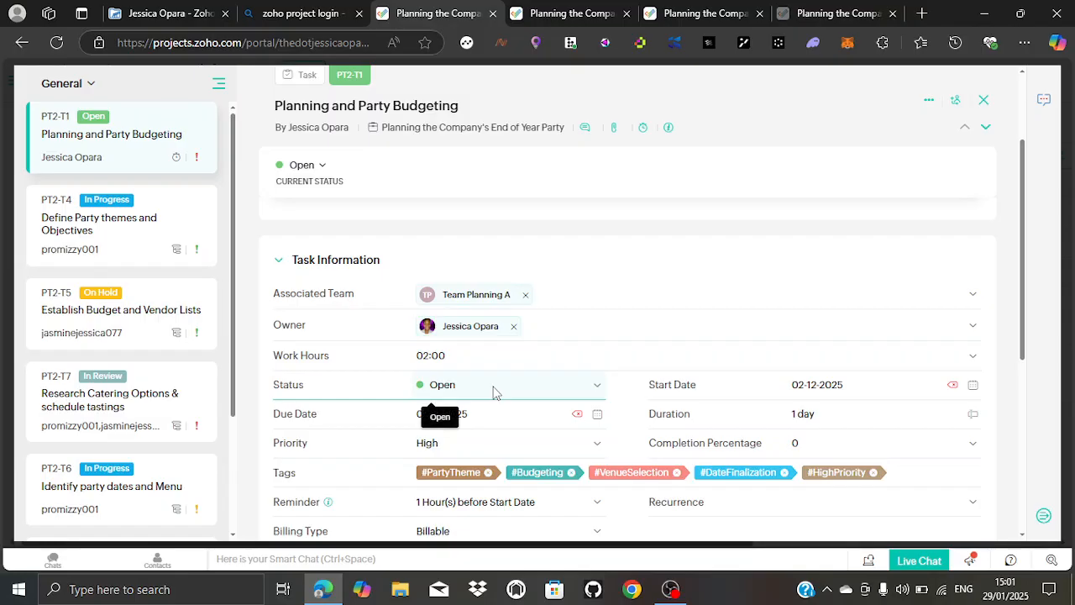
- Set the status of the Planning and Party Budgeting task to Closed
left_click(580, 393)
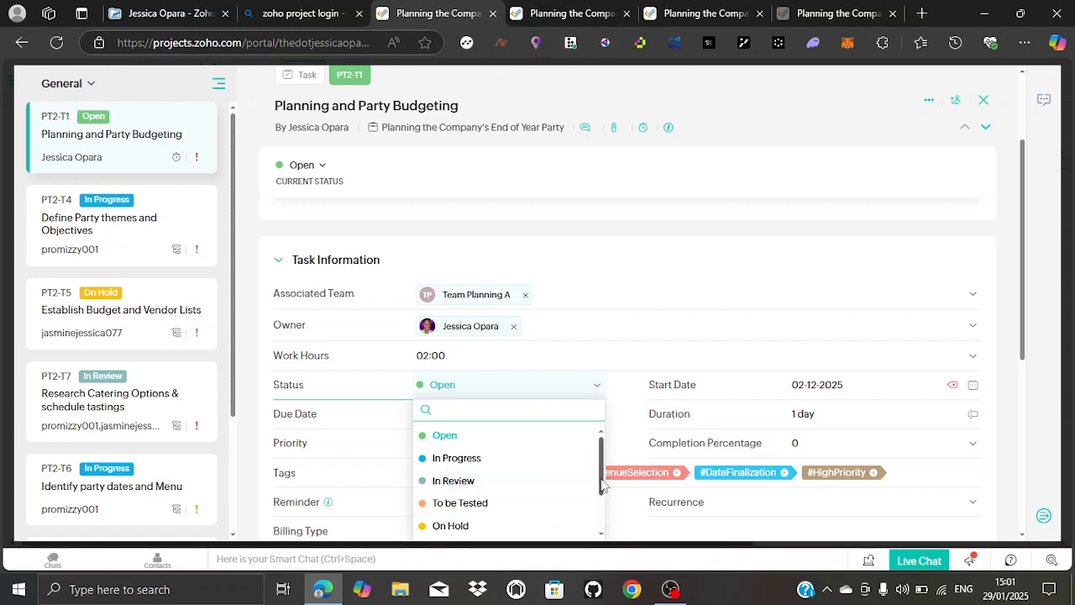
left_click_drag(600, 484, 604, 509)
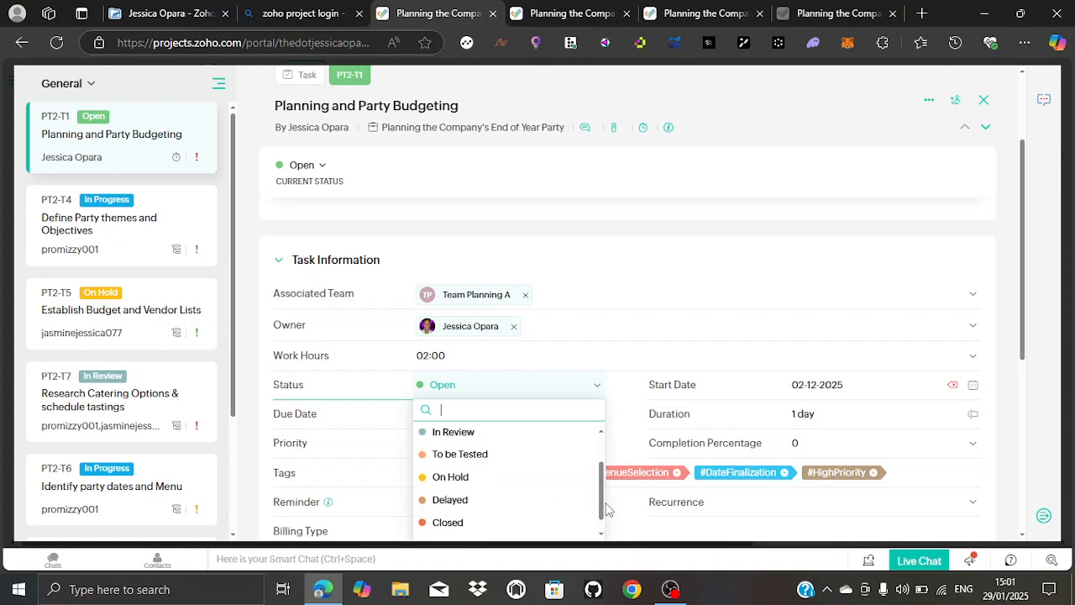
left_click(546, 521)
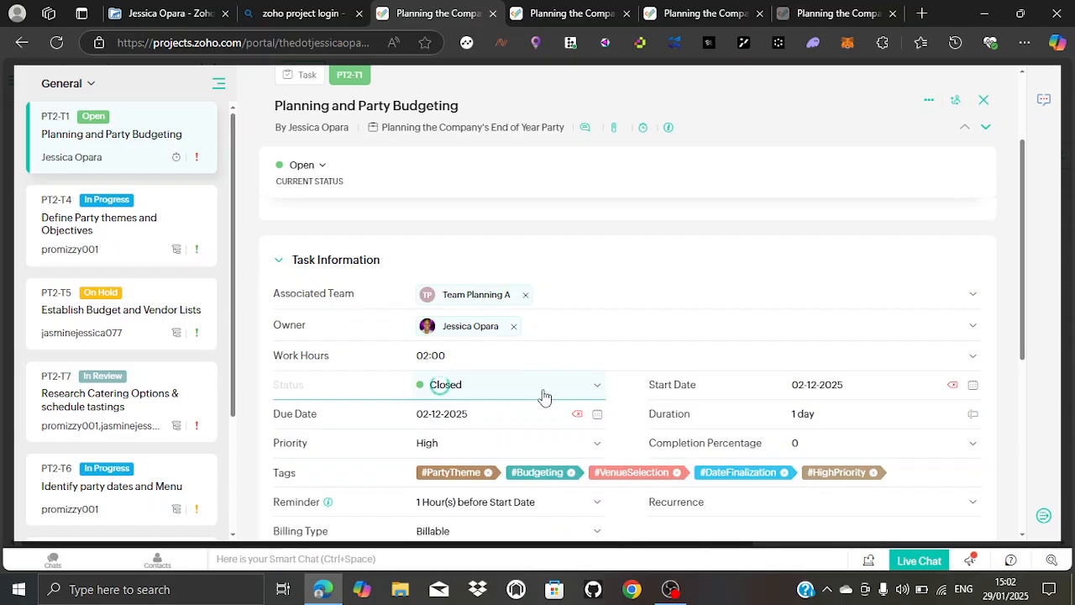
- Reopen the Planning and Party Budgeting task by setting its status to Open
left_click(573, 392)
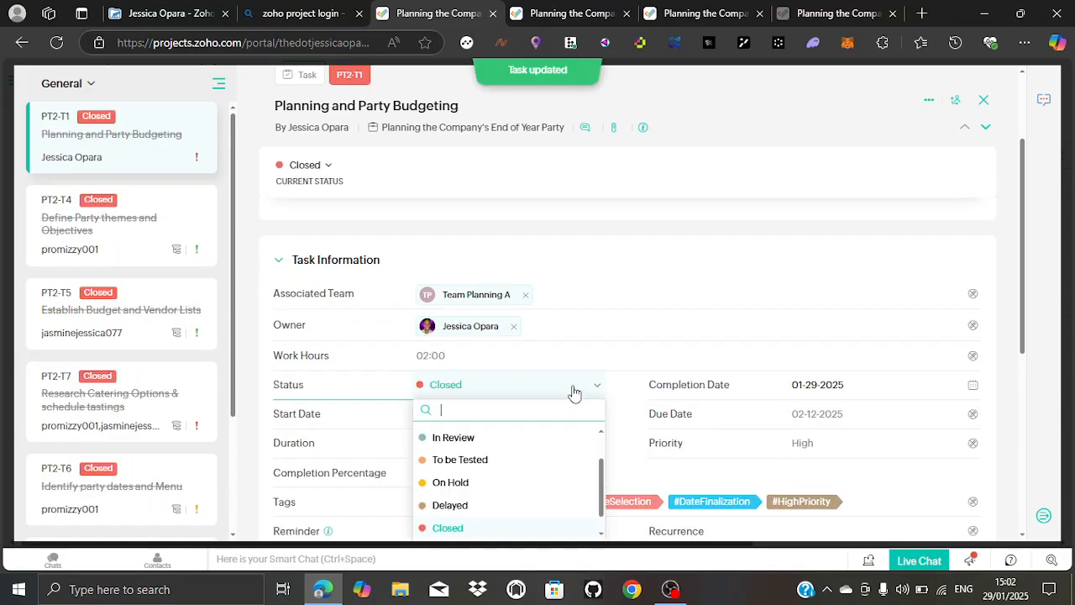
left_click(572, 391)
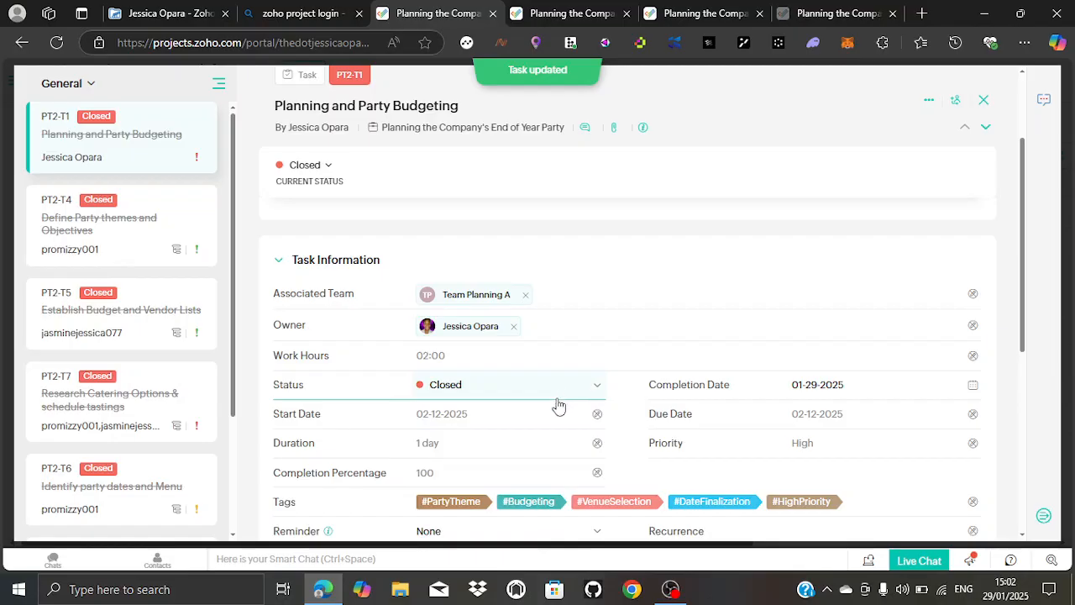
left_click(565, 396)
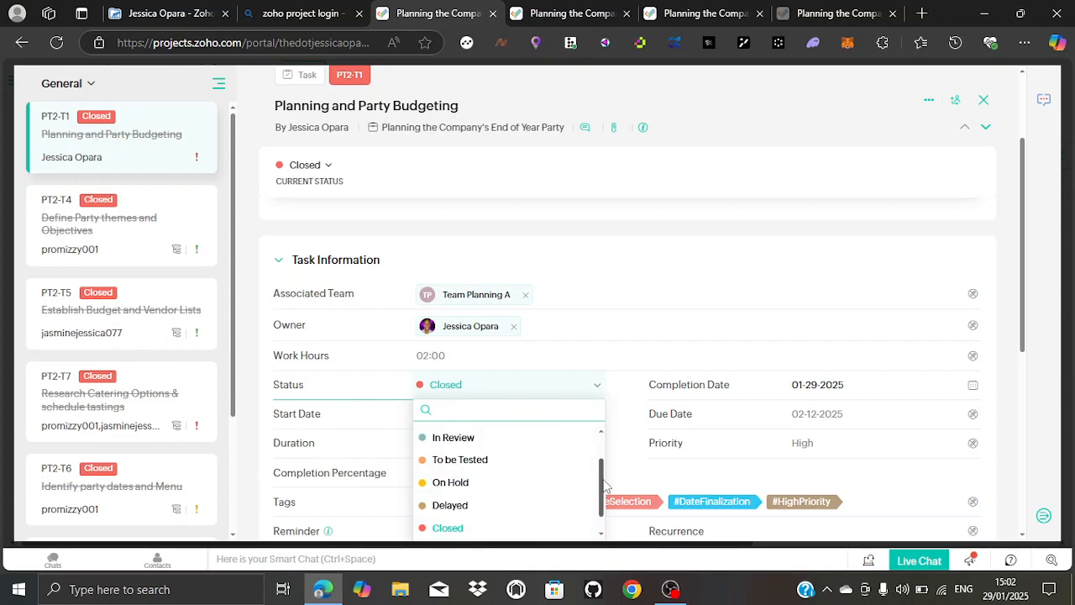
left_click_drag(602, 485, 604, 449)
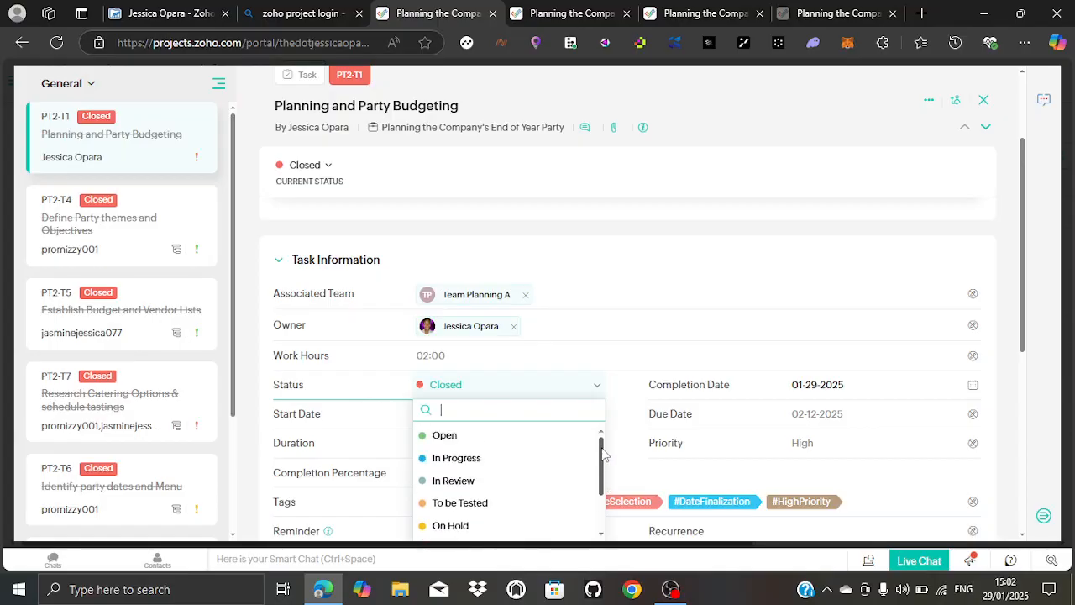
left_click(539, 438)
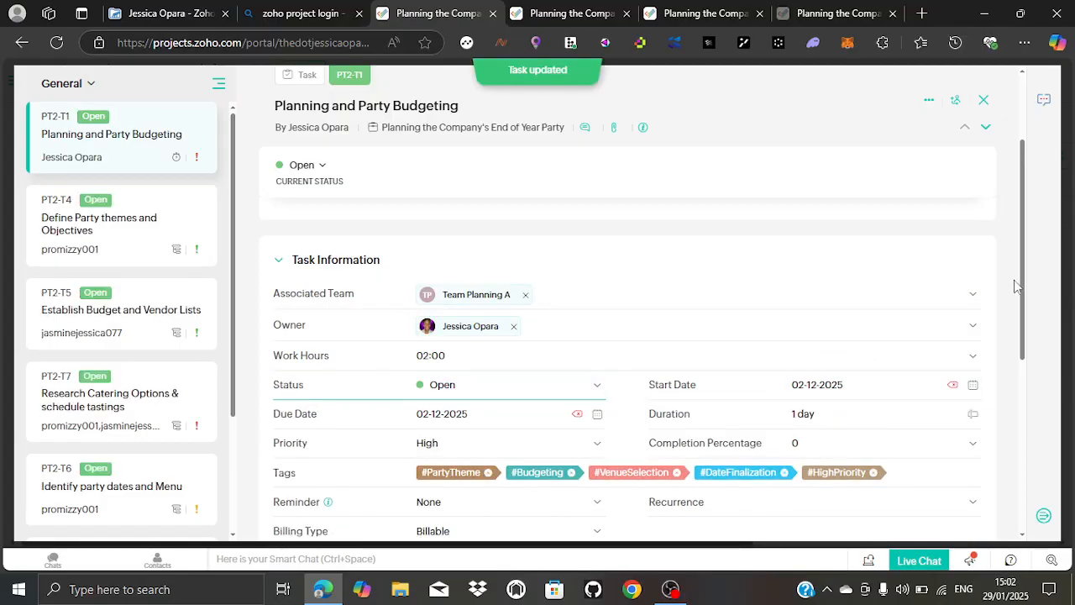
- Check the owners assigned to the Planning and Party Budgeting task and its subtasks in the subtask list, without changing them
scroll(1029, 316, "down", 1)
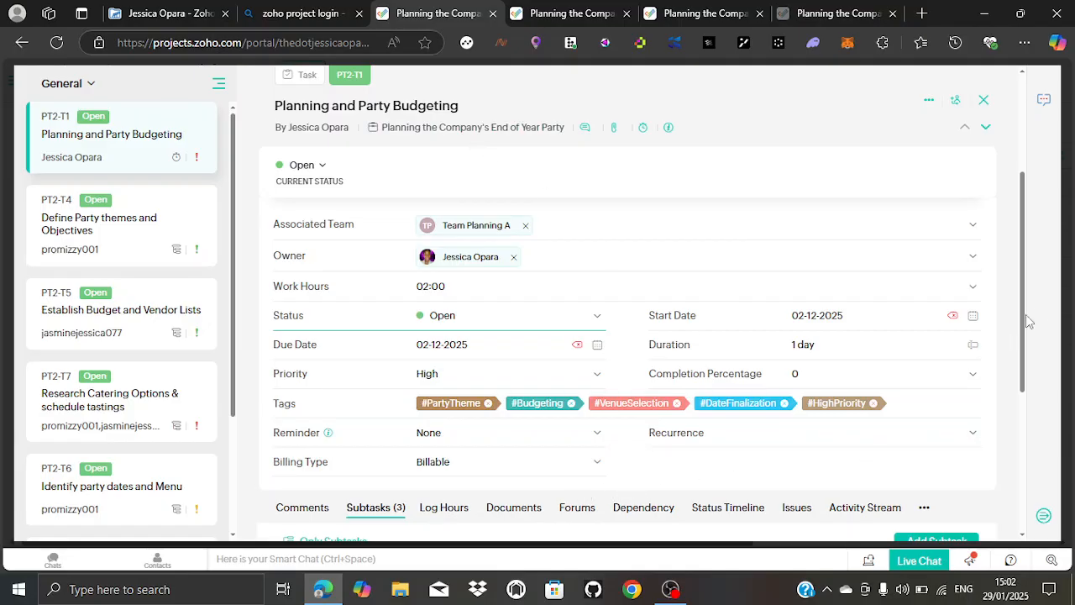
left_click_drag(1025, 314, 1038, 391)
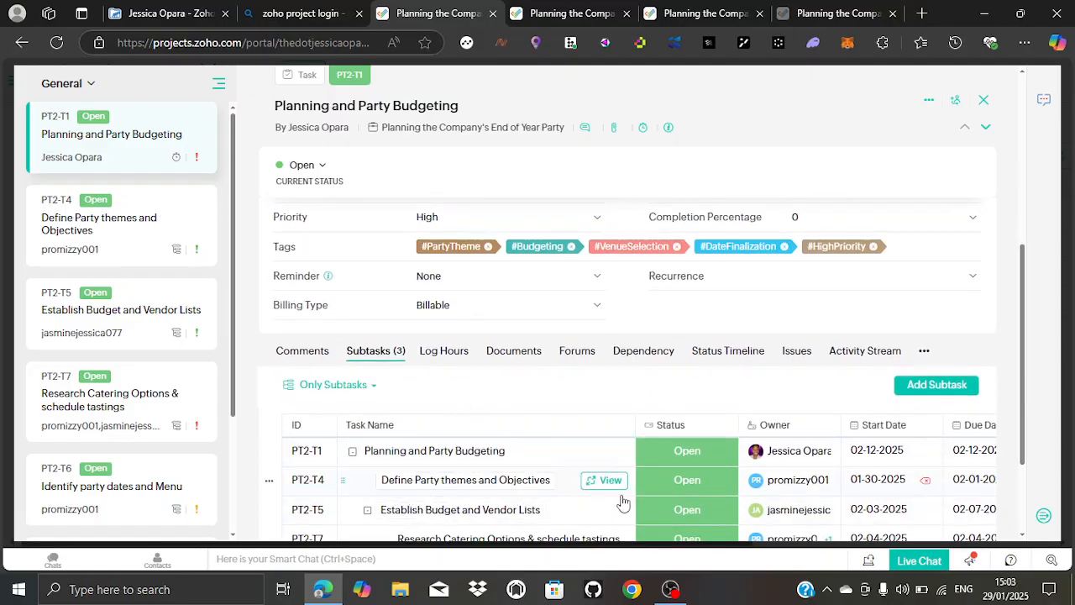
left_click_drag(1026, 425, 1028, 443)
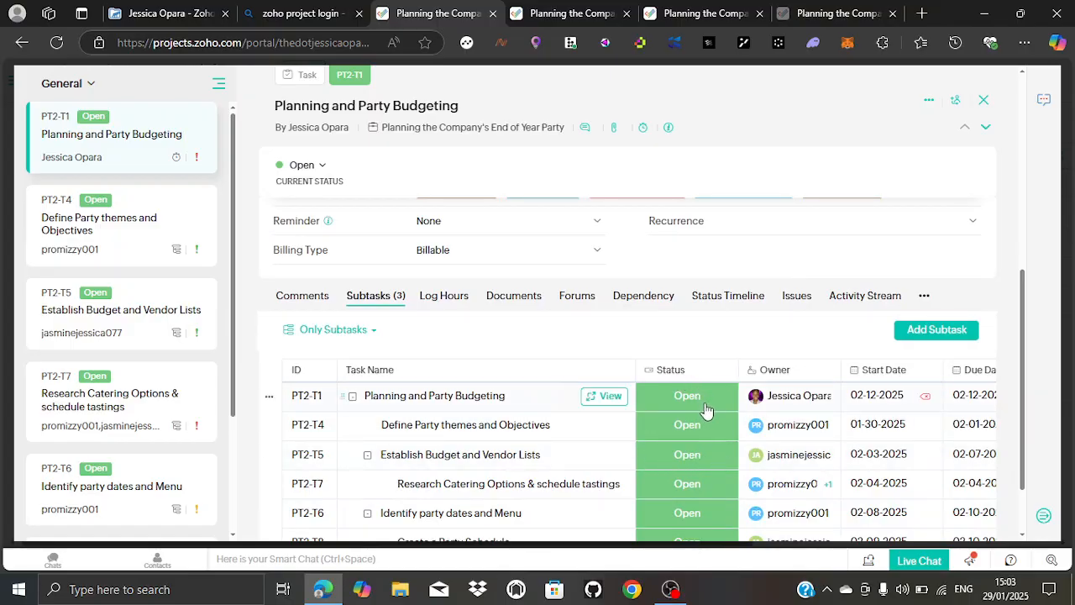
left_click(804, 402)
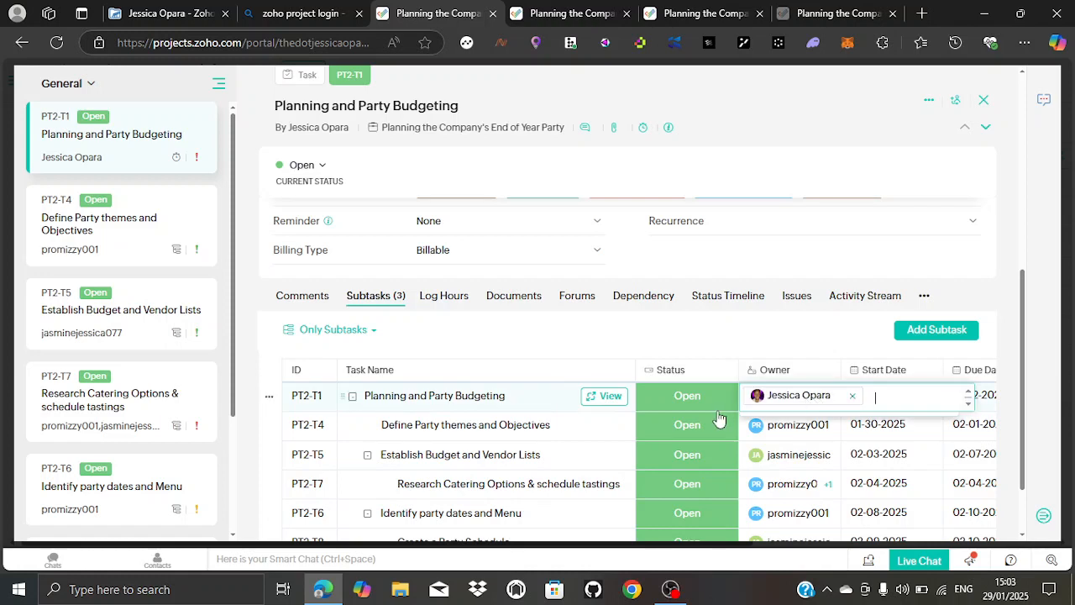
left_click(794, 429)
left_click(793, 428)
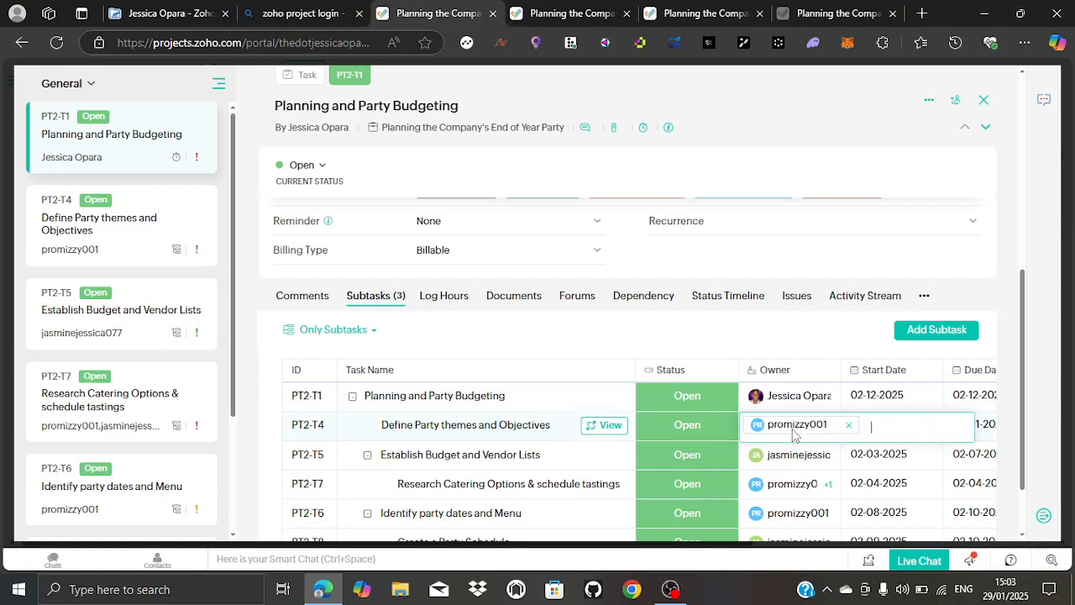
left_click(806, 467)
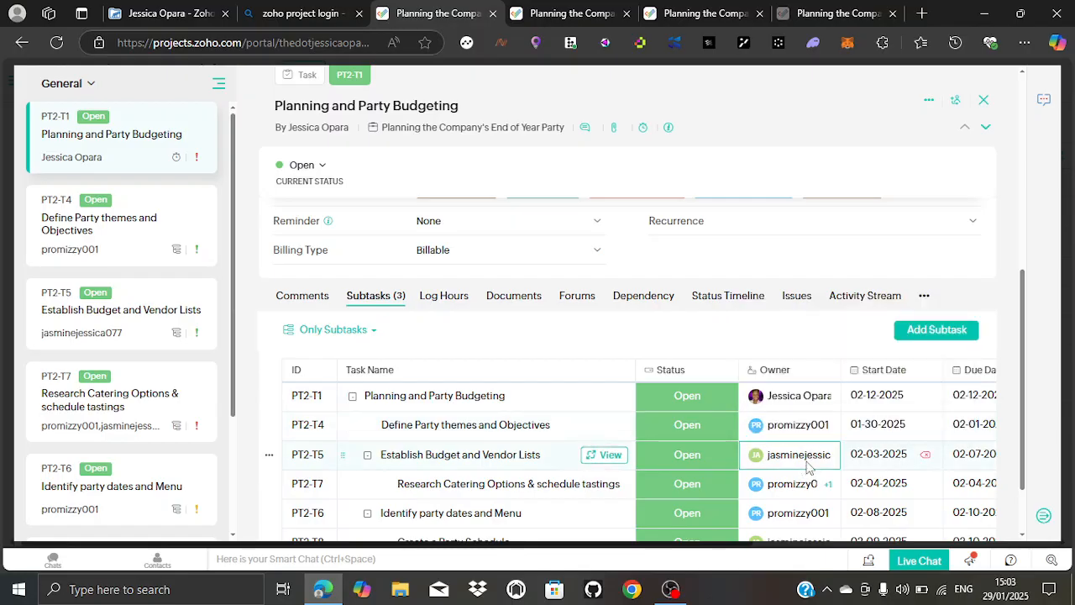
left_click(808, 467)
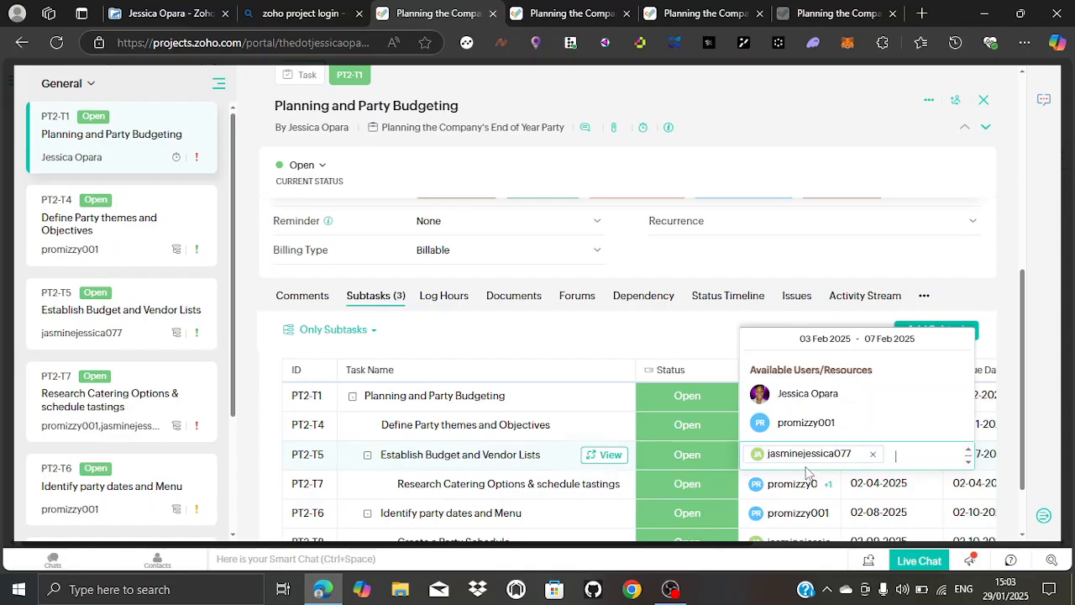
left_click(810, 483)
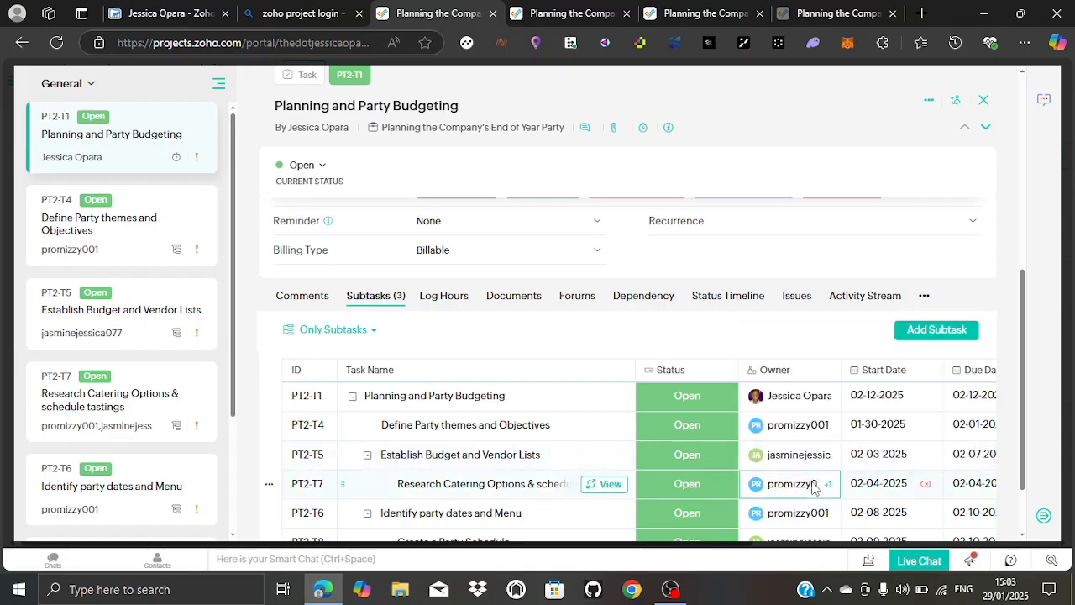
left_click(813, 487)
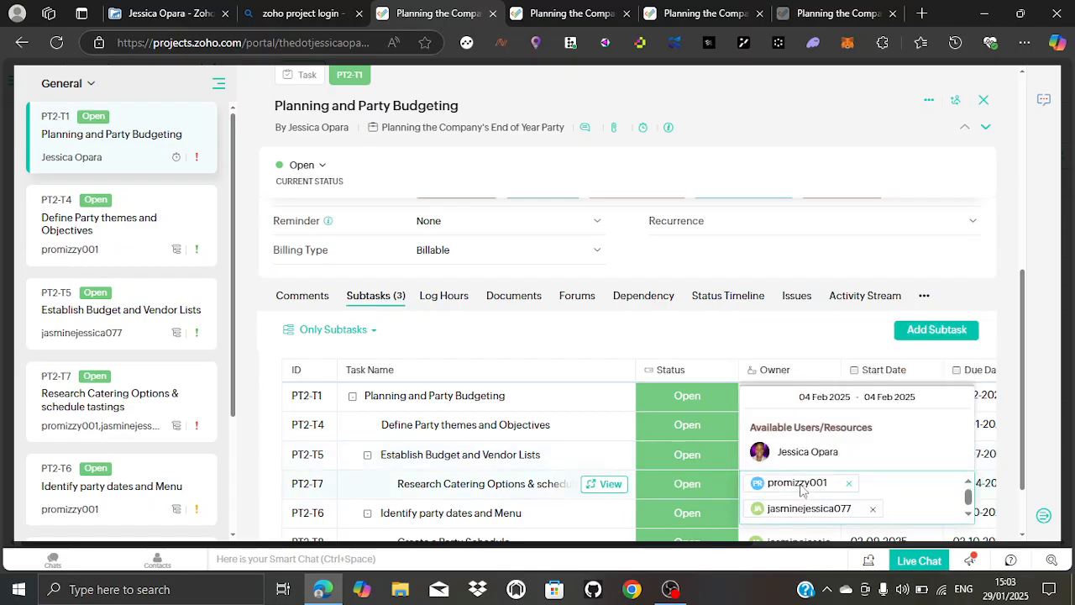
left_click(804, 489)
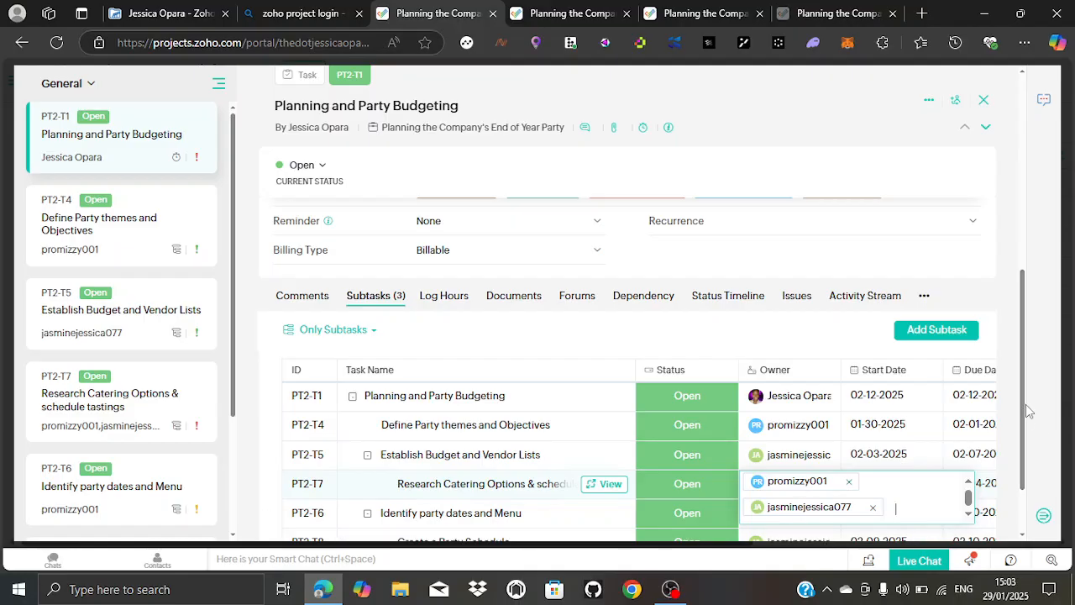
left_click_drag(1025, 404, 1027, 442)
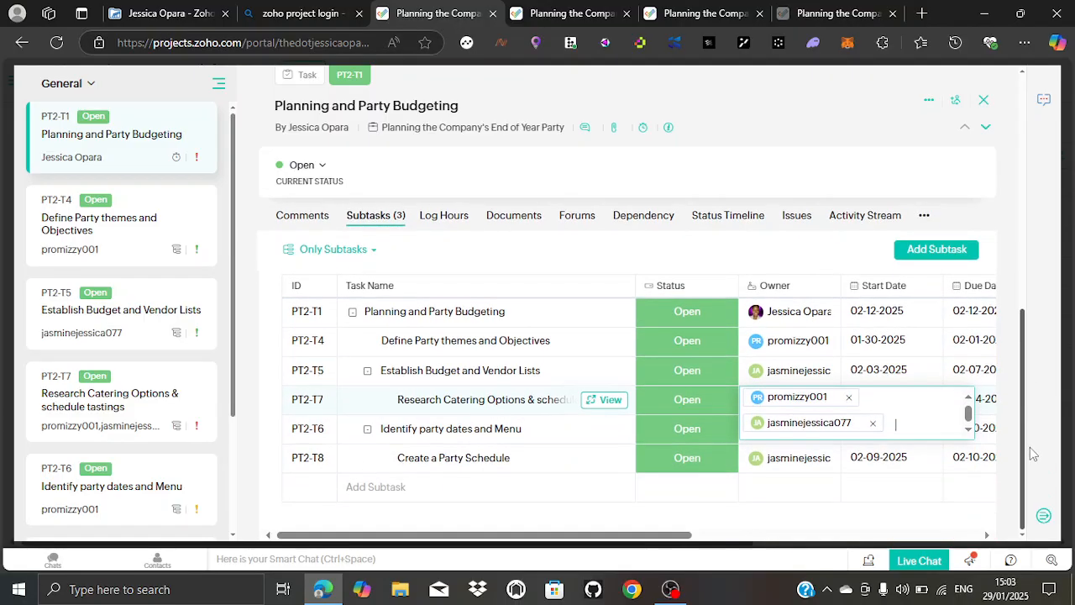
left_click(1030, 445)
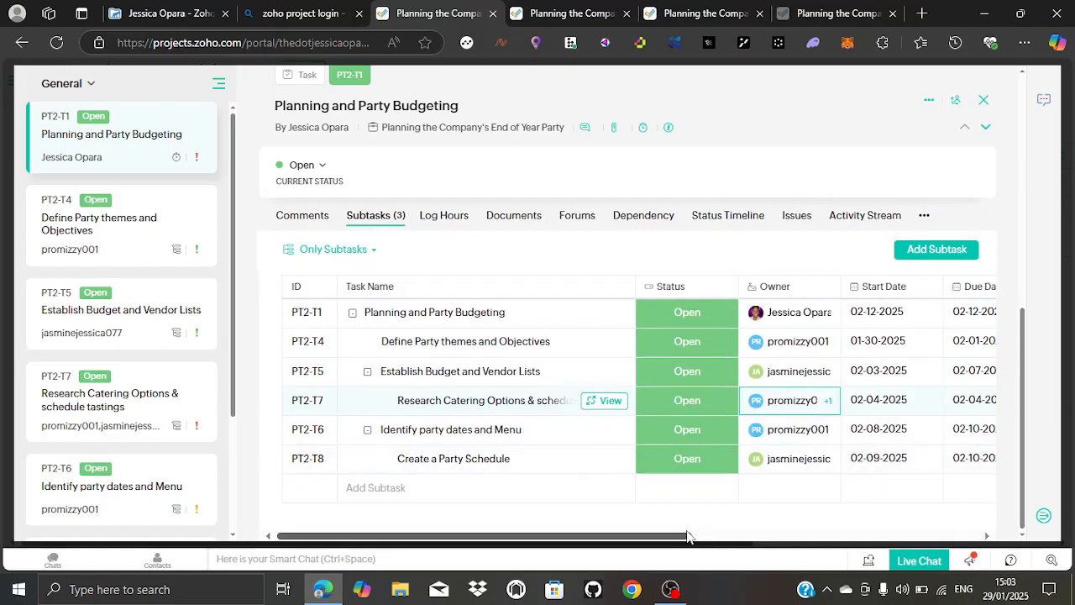
- Review the start dates, due dates, durations, priorities and work hours in the subtask list
left_click_drag(686, 536, 712, 539)
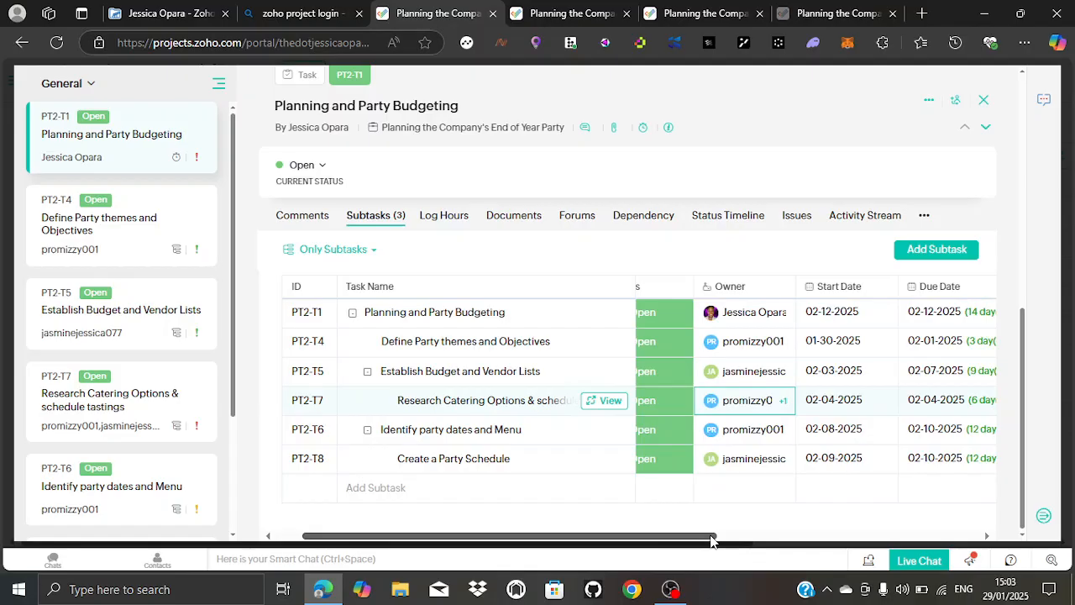
left_click_drag(712, 539, 753, 539)
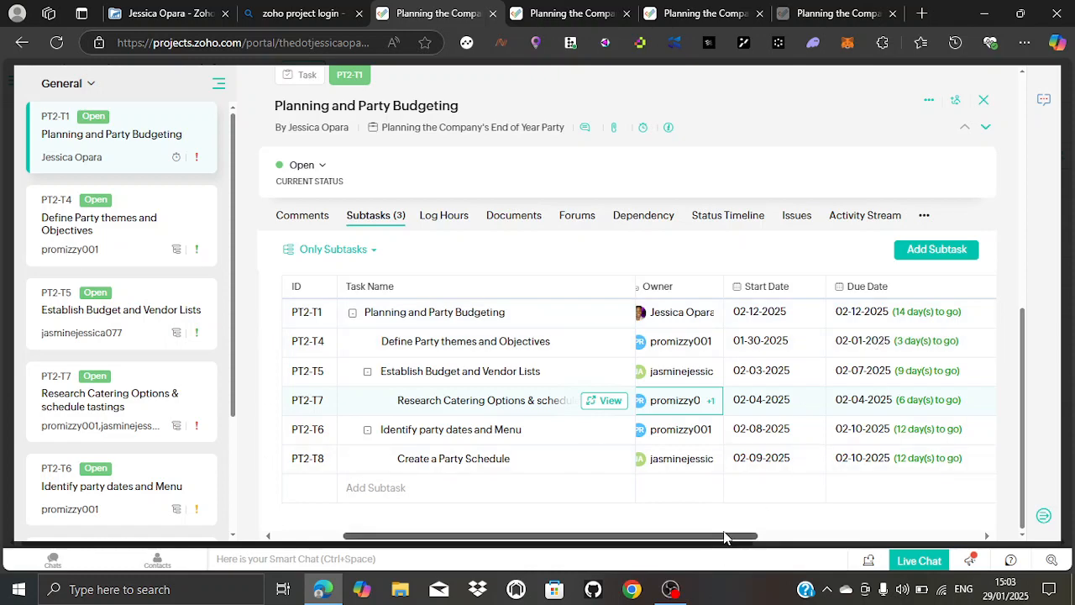
left_click_drag(724, 536, 945, 544)
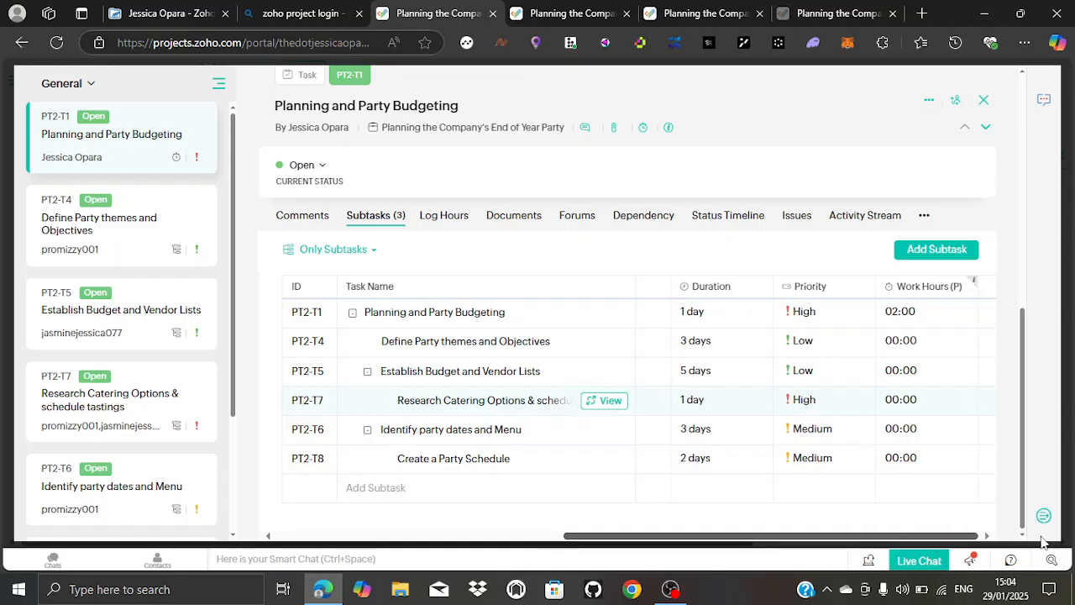
left_click_drag(975, 544, 659, 514)
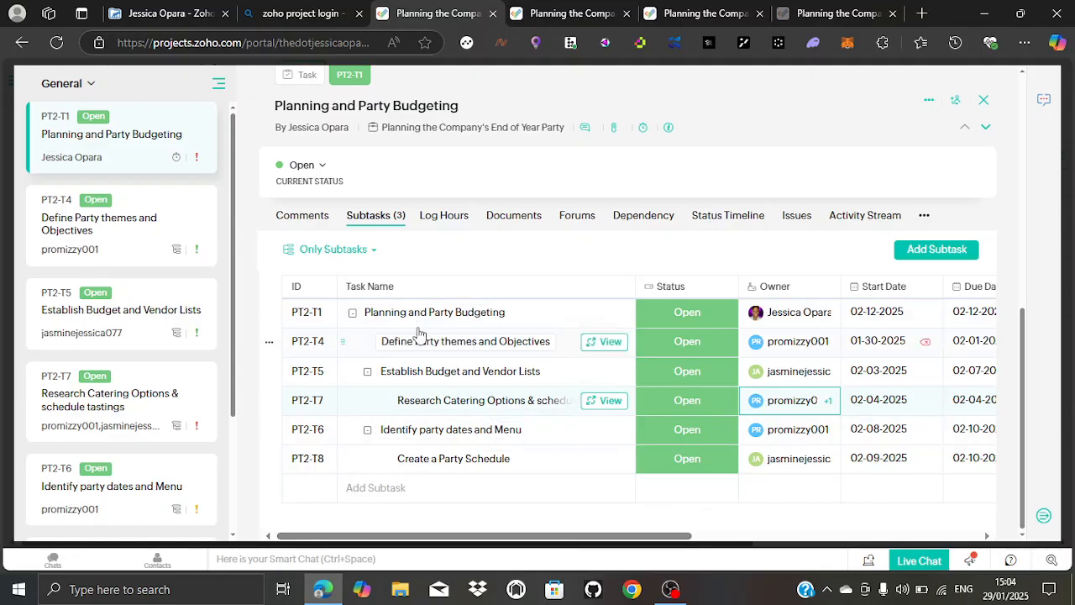
- Leave the task details and return to the task list of the end-of-year party project
left_click(24, 44)
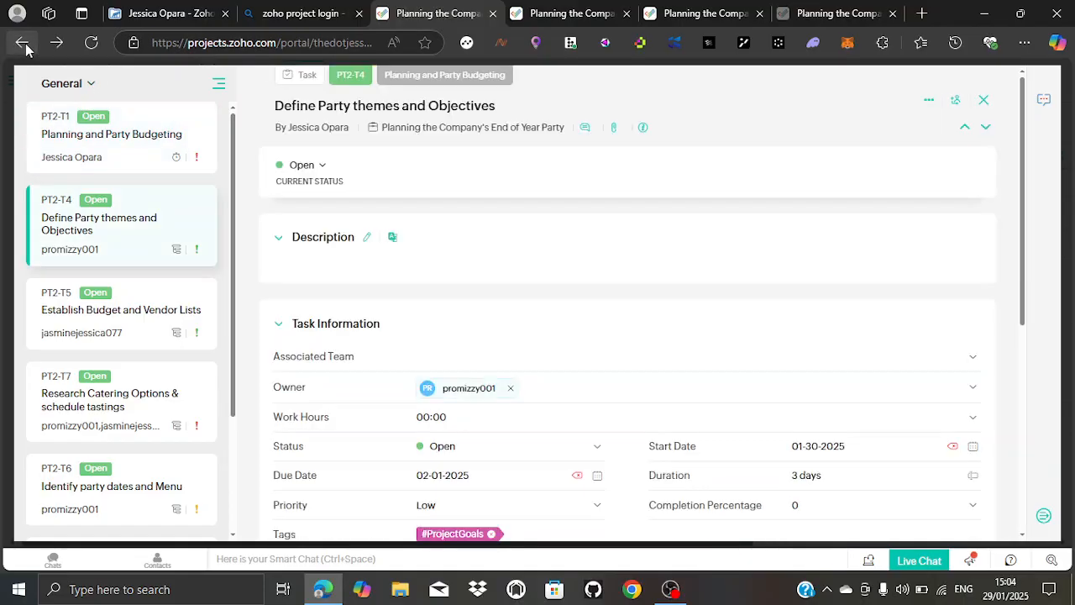
left_click(24, 45)
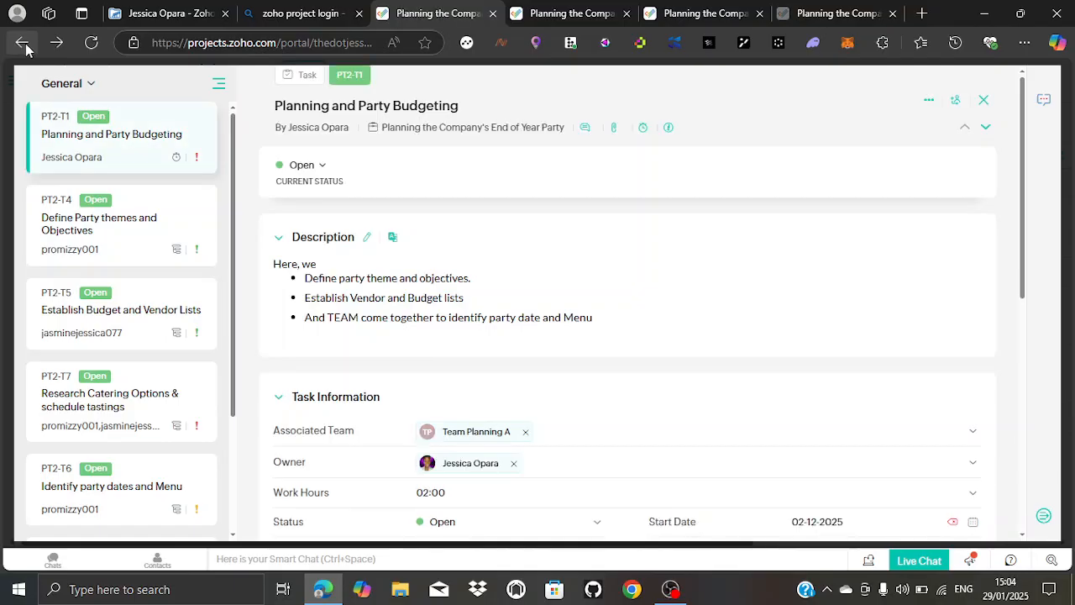
left_click(23, 45)
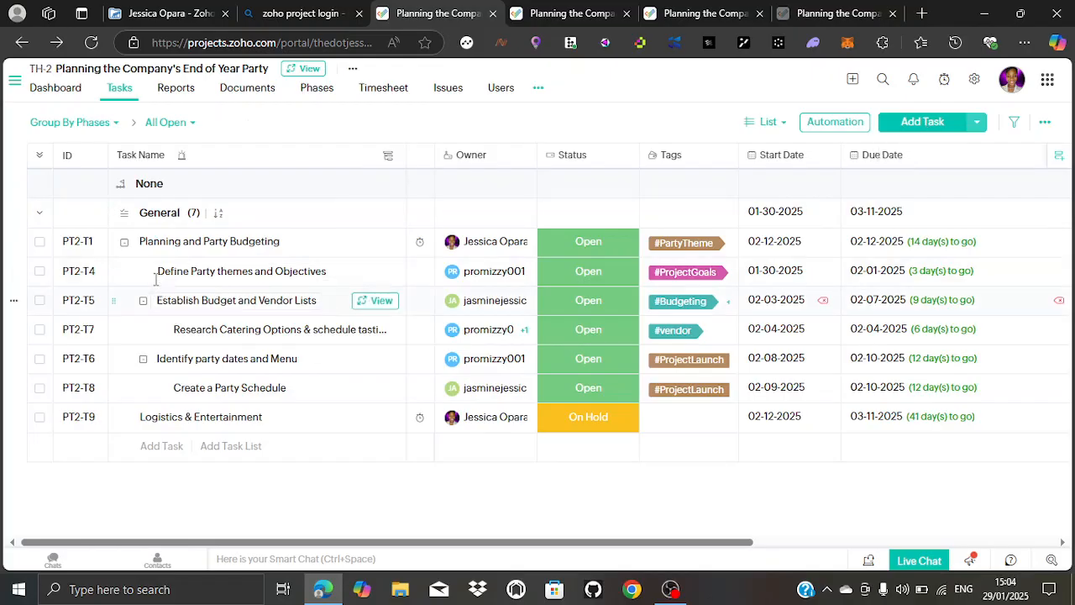
- Start a new task in the end-of-year party project
left_click(957, 126)
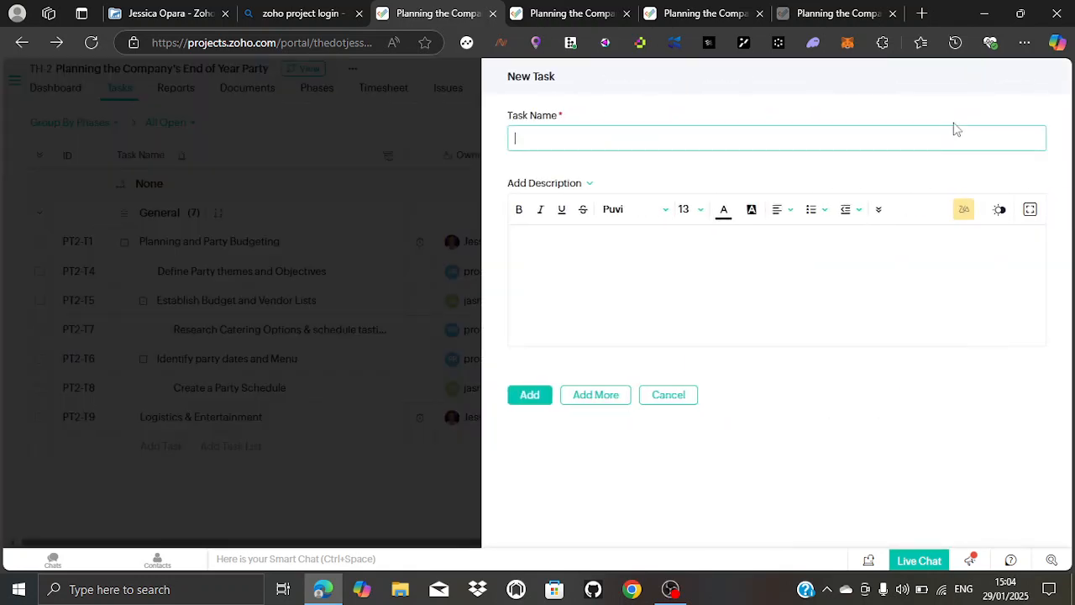